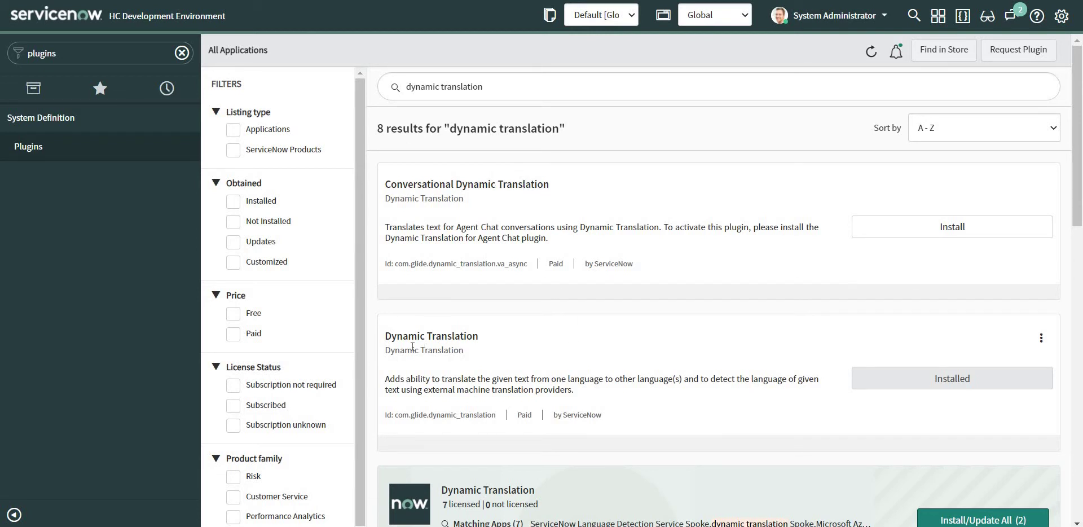
Step: Select the Dynamic Translation plugin's id in ServiceNow's plugin search results
{"action": "left_click_drag", "start_coordinate": [497, 415], "coordinate": [395, 415]}
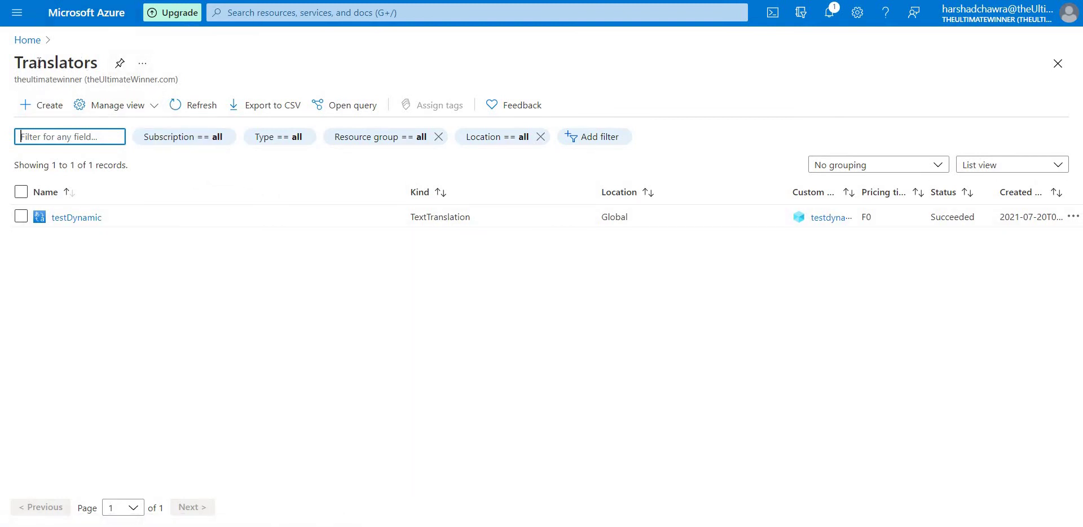
Step: From Azure Home, search 'translator' and start a Marketplace Translator resource
{"action": "left_click", "coordinate": [27, 40]}
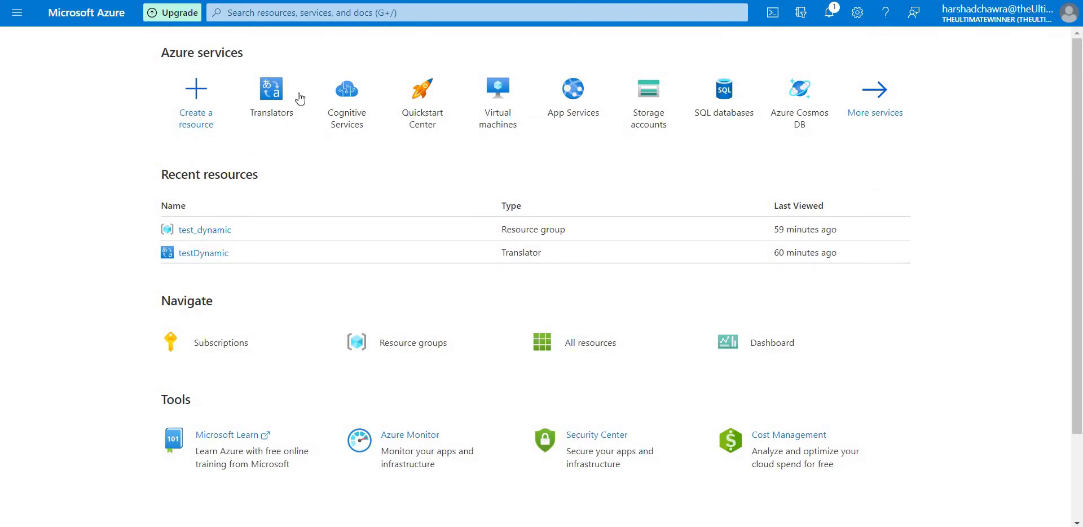
{"action": "left_click", "coordinate": [317, 11]}
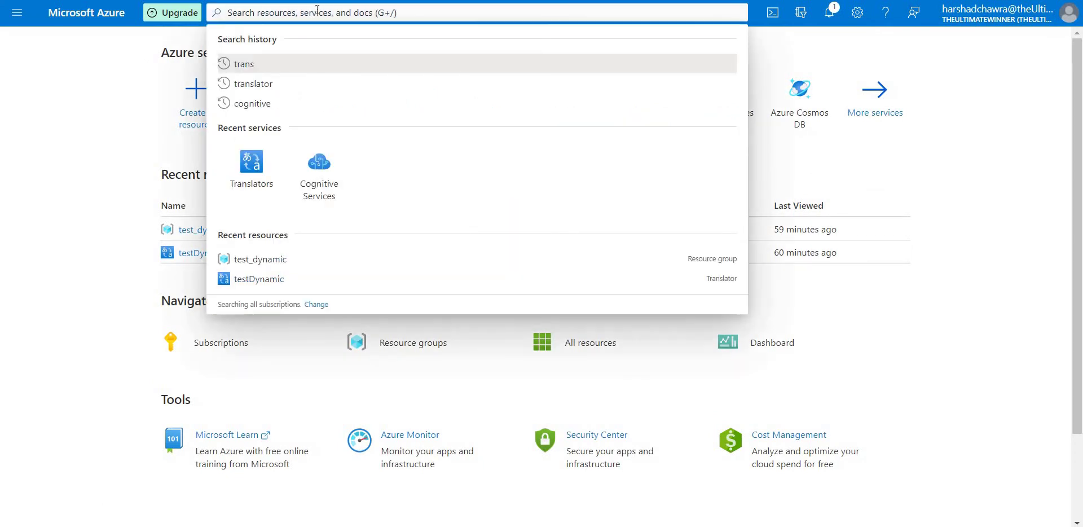
{"action": "type", "text": "translat"}
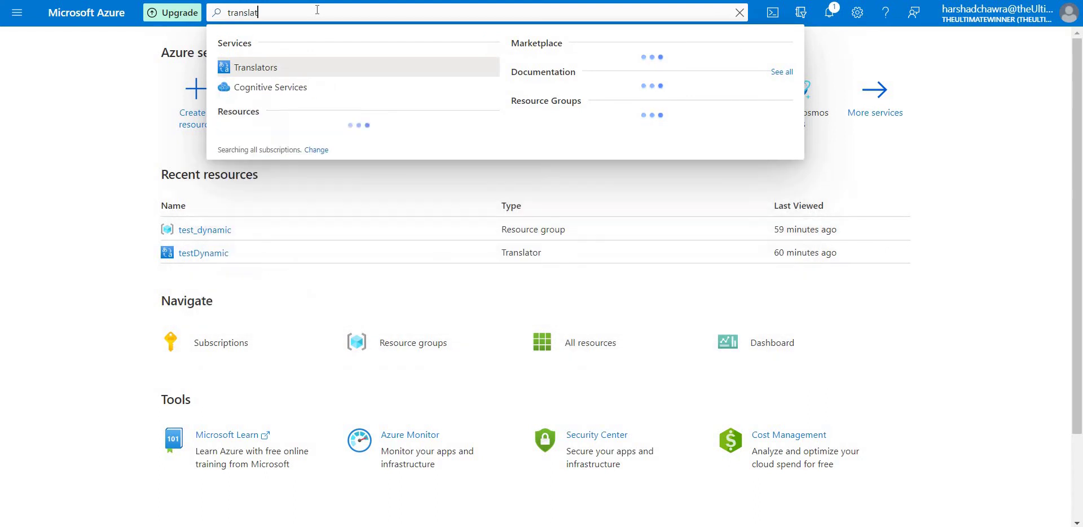
{"action": "type", "text": "or"}
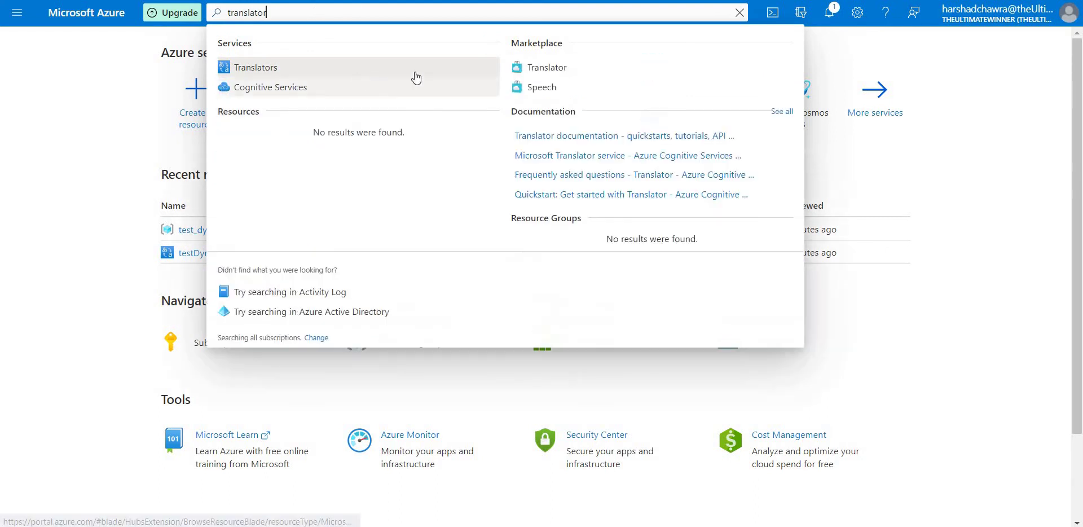
{"action": "left_click", "coordinate": [546, 68]}
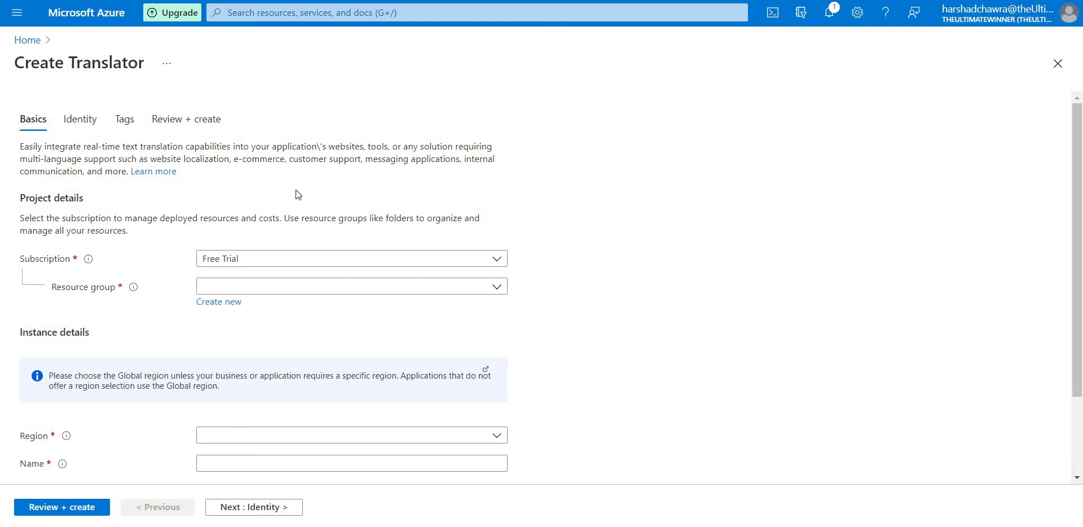
{"action": "scroll", "coordinate": [499, 226], "scroll_direction": "down", "scroll_amount": 1}
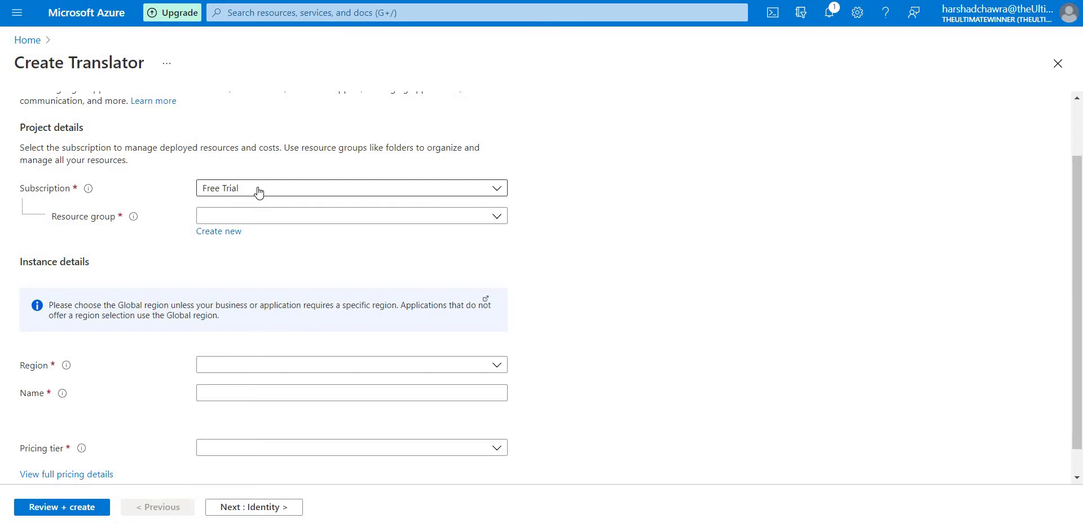
{"action": "left_click", "coordinate": [258, 189]}
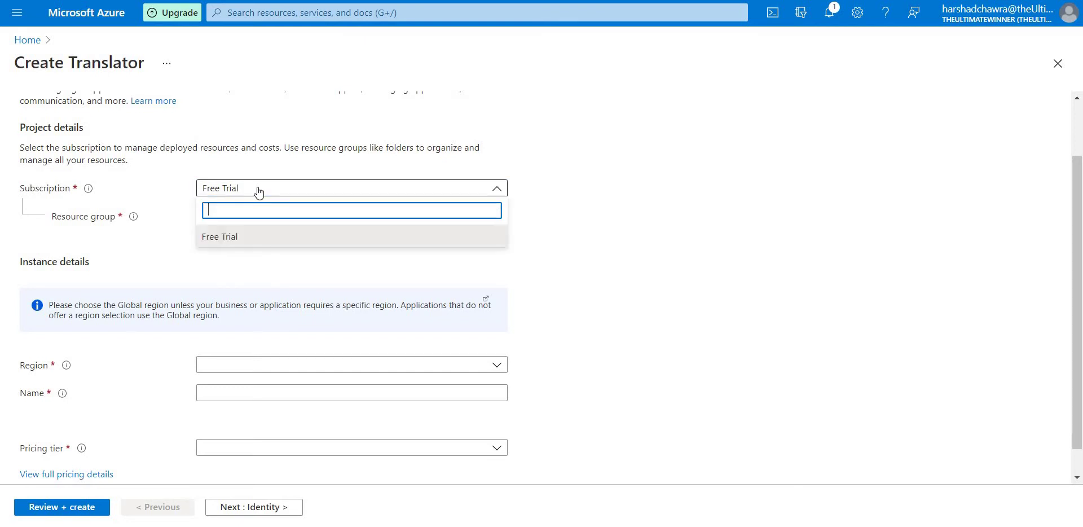
{"action": "left_click", "coordinate": [258, 189]}
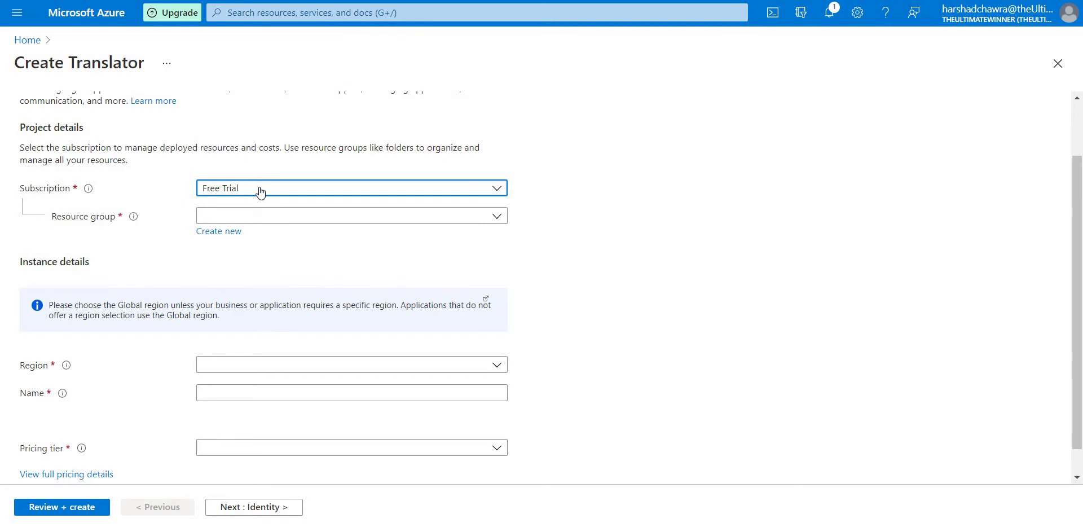
{"action": "left_click", "coordinate": [260, 192]}
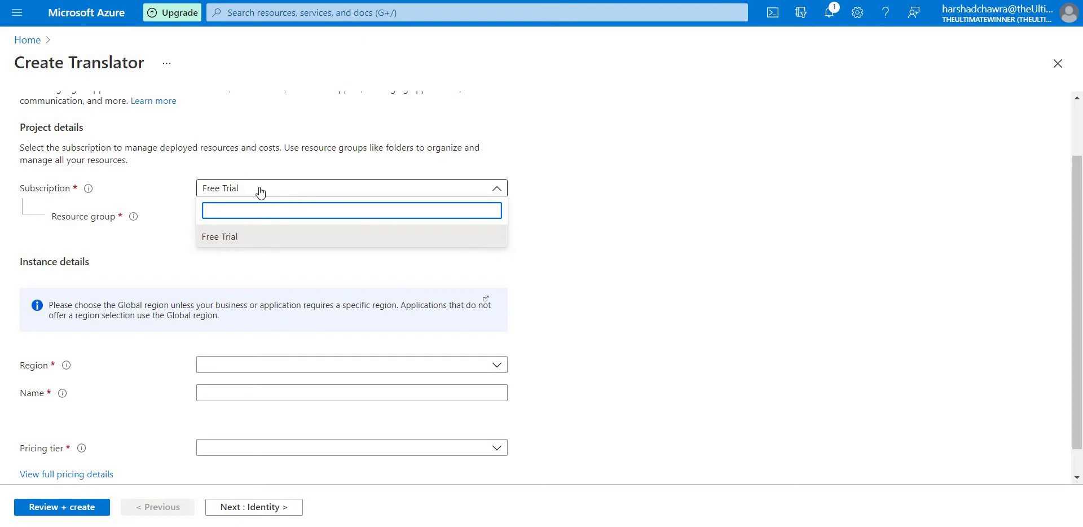
{"action": "left_click", "coordinate": [260, 192]}
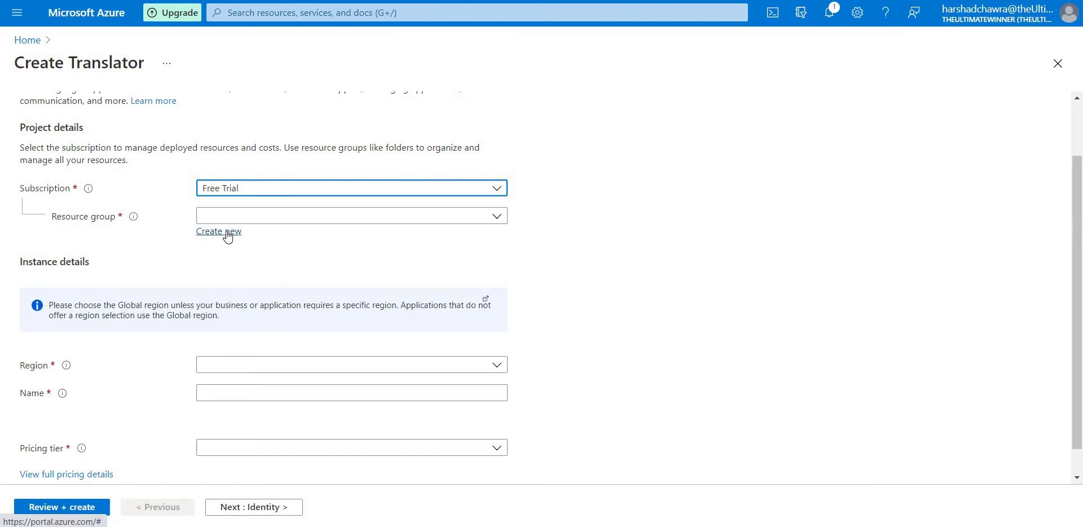
{"action": "left_click", "coordinate": [258, 215]}
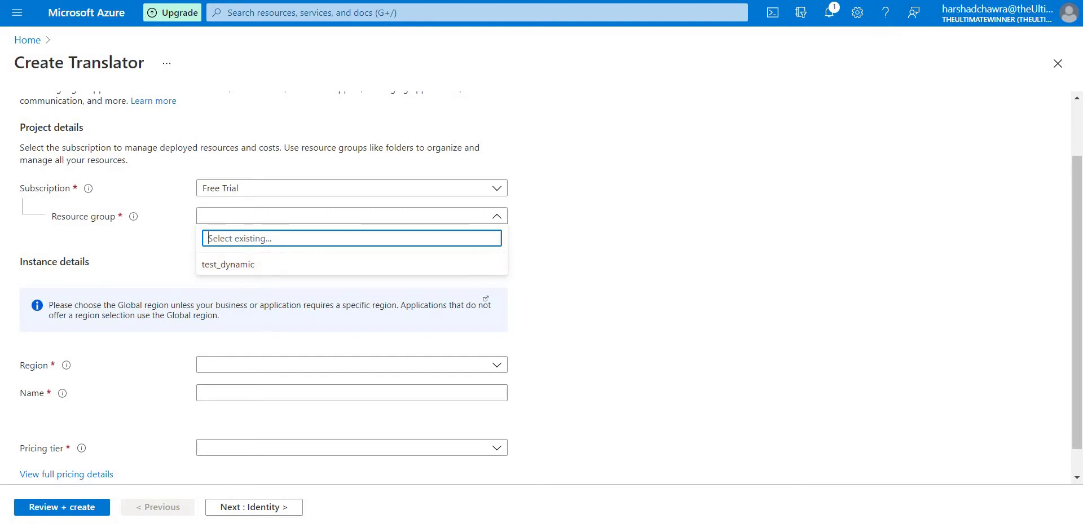
{"action": "left_click", "coordinate": [628, 272]}
{"action": "scroll", "coordinate": [229, 316], "scroll_direction": "down", "scroll_amount": 1}
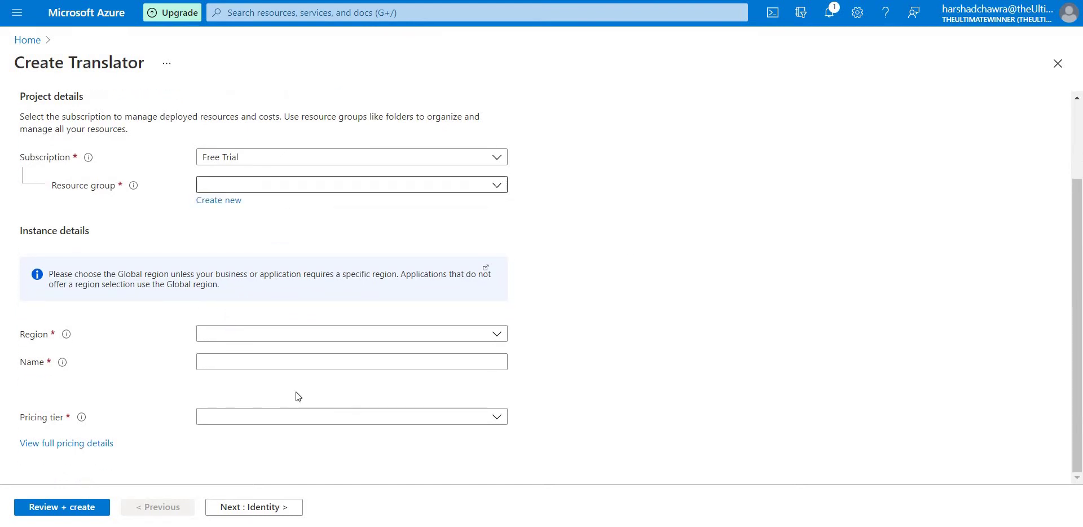
{"action": "left_click", "coordinate": [277, 416]}
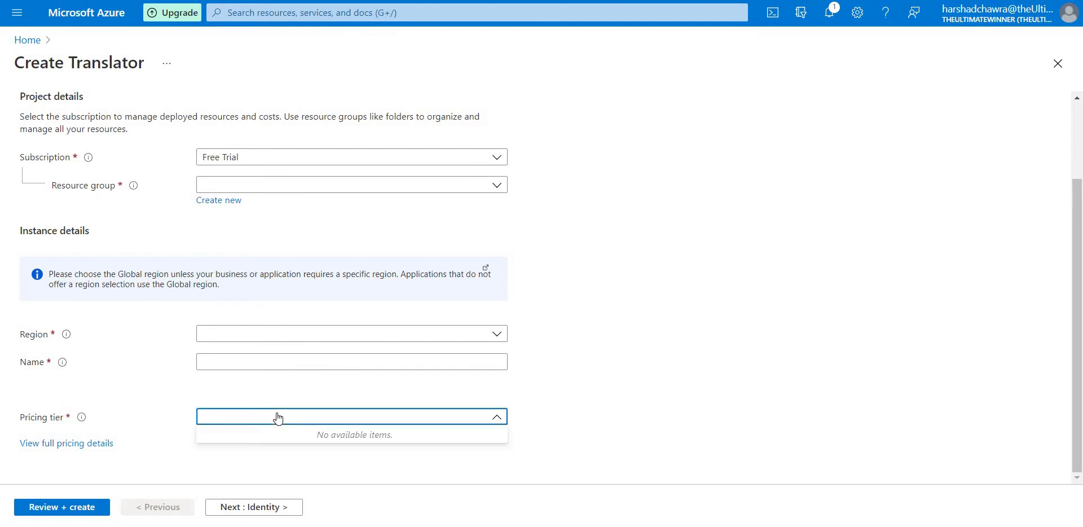
{"action": "left_click", "coordinate": [613, 368]}
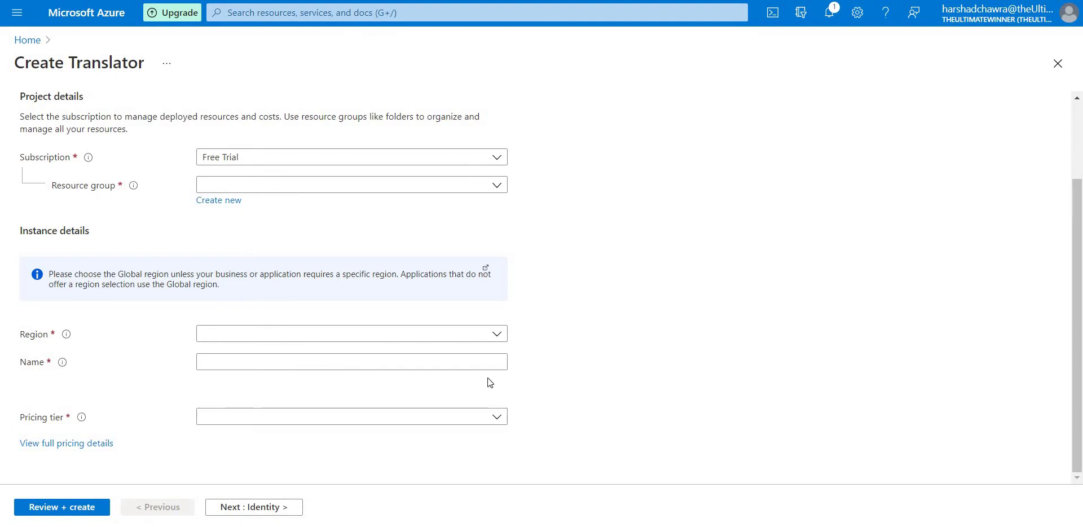
{"action": "left_click", "coordinate": [265, 422]}
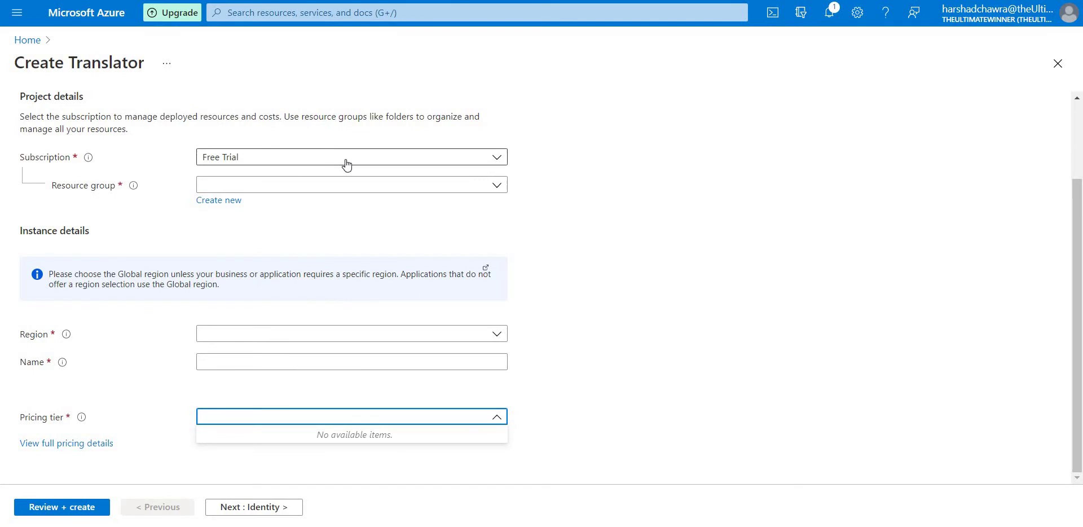
Step: Choose test_dynamic as the resource group and Southeast Asia as the region
{"action": "left_click", "coordinate": [351, 184]}
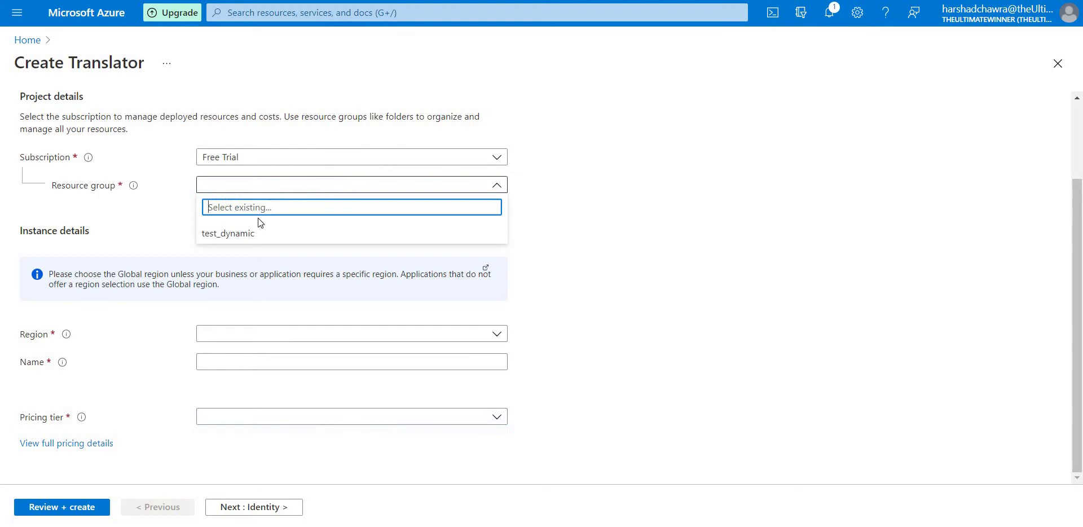
{"action": "left_click", "coordinate": [473, 233]}
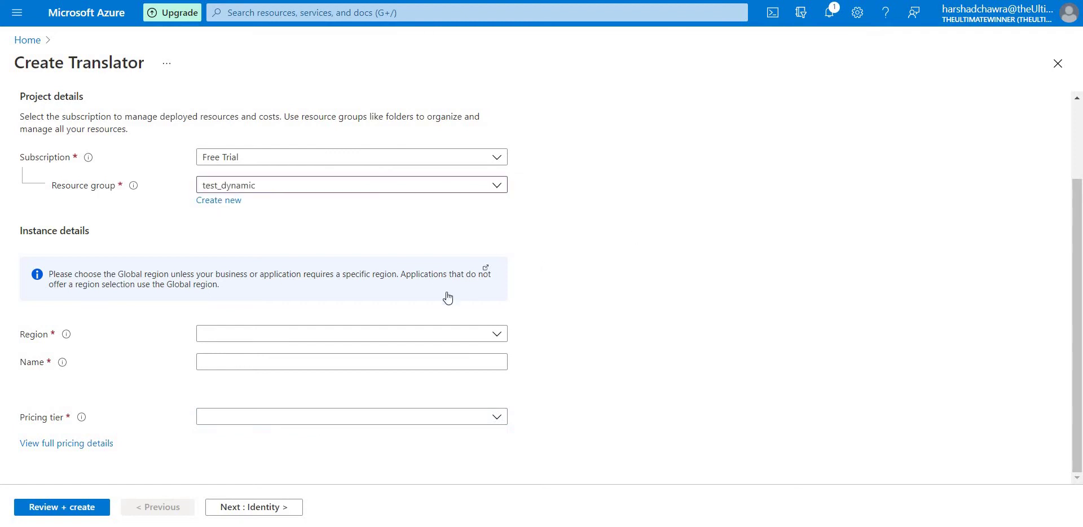
{"action": "left_click", "coordinate": [397, 332]}
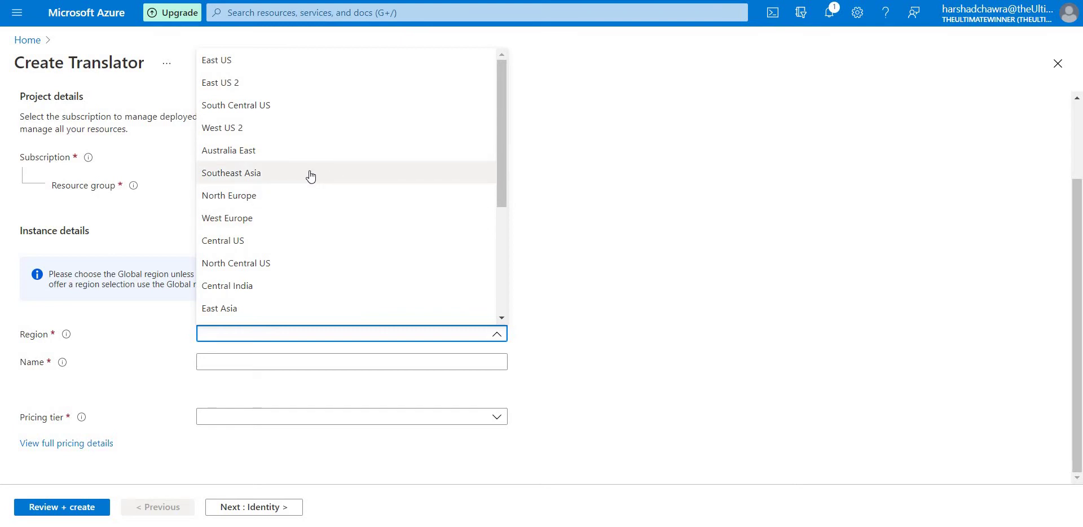
{"action": "left_click", "coordinate": [372, 179]}
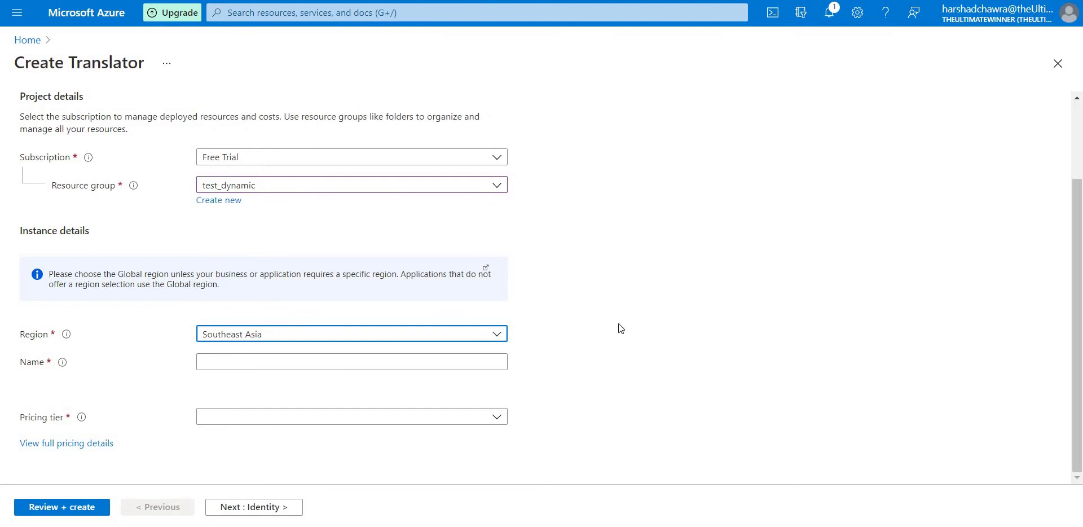
Step: Leave the Translator name blank and look over the available pricing tiers
{"action": "left_click", "coordinate": [279, 364]}
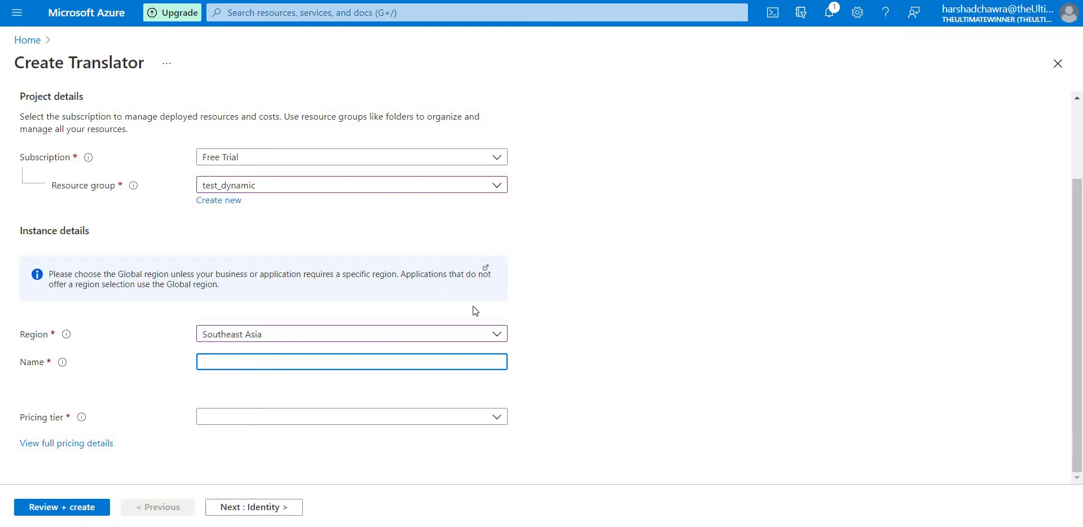
{"action": "left_click", "coordinate": [542, 193]}
{"action": "left_click", "coordinate": [305, 360]}
{"action": "left_click", "coordinate": [307, 415]}
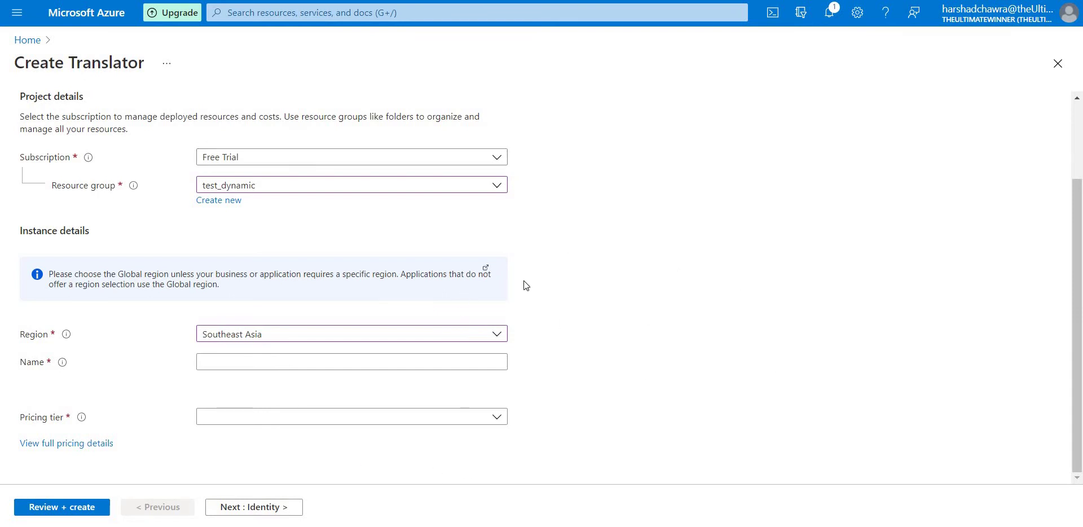
{"action": "scroll", "coordinate": [526, 284], "scroll_direction": "up", "scroll_amount": 2}
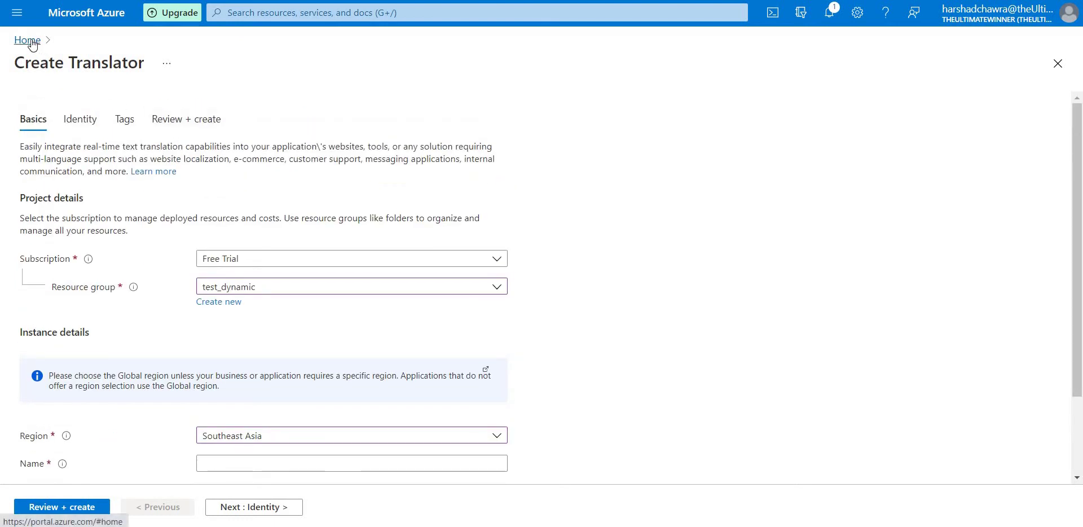
Step: Discard the unsaved Translator form and copy KEY 1 from testDynamic's Keys and Endpoint
{"action": "left_click", "coordinate": [31, 41]}
{"action": "left_click", "coordinate": [614, 65]}
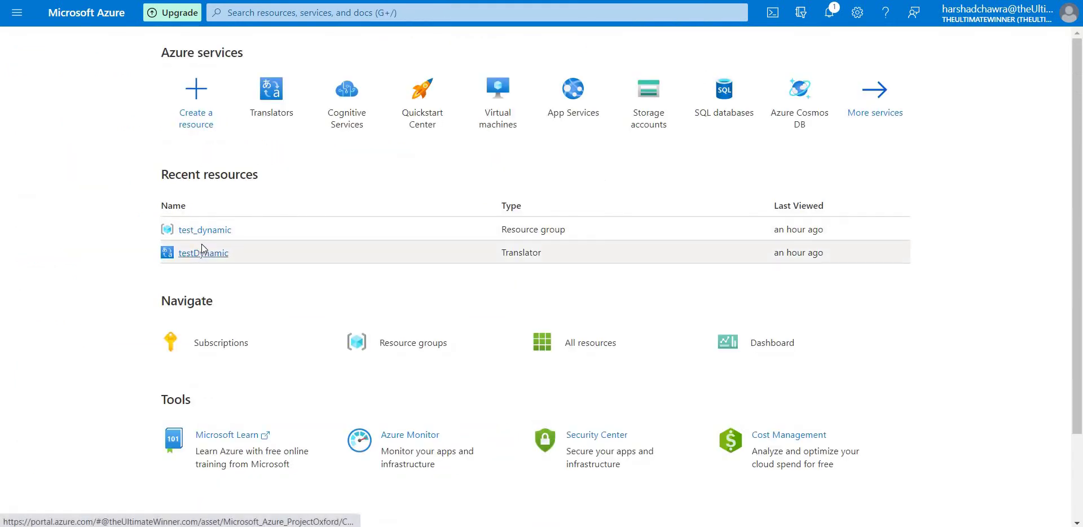
{"action": "left_click", "coordinate": [202, 255]}
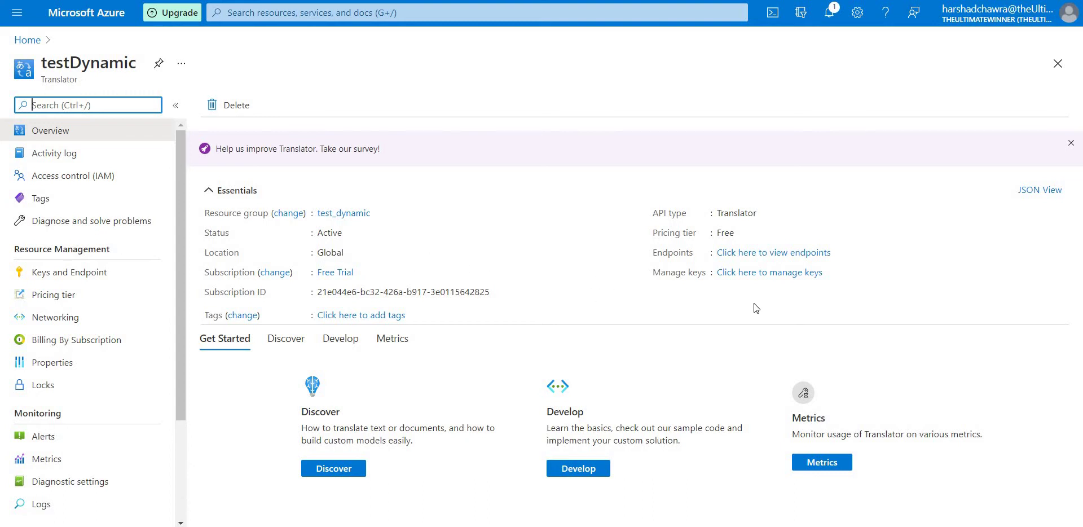
{"action": "left_click", "coordinate": [754, 273]}
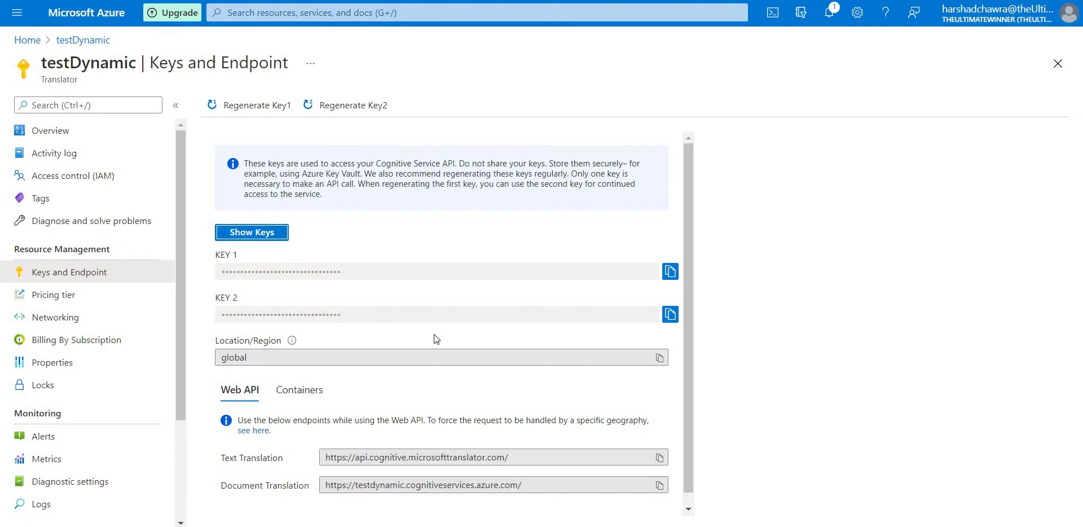
{"action": "left_click", "coordinate": [670, 272]}
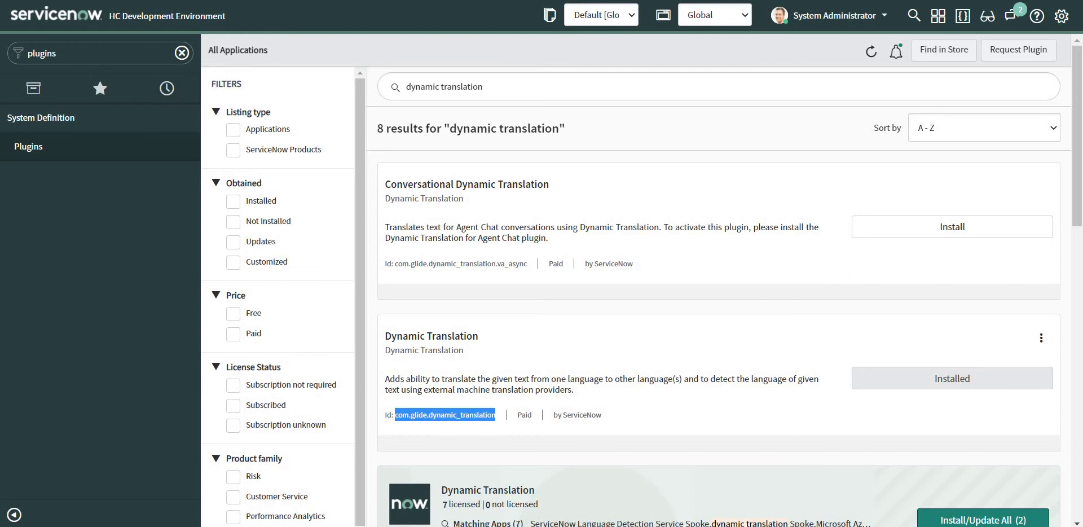
Step: Search the navigator for 'credent' and open Connection & Credential Aliases
{"action": "left_click", "coordinate": [56, 53]}
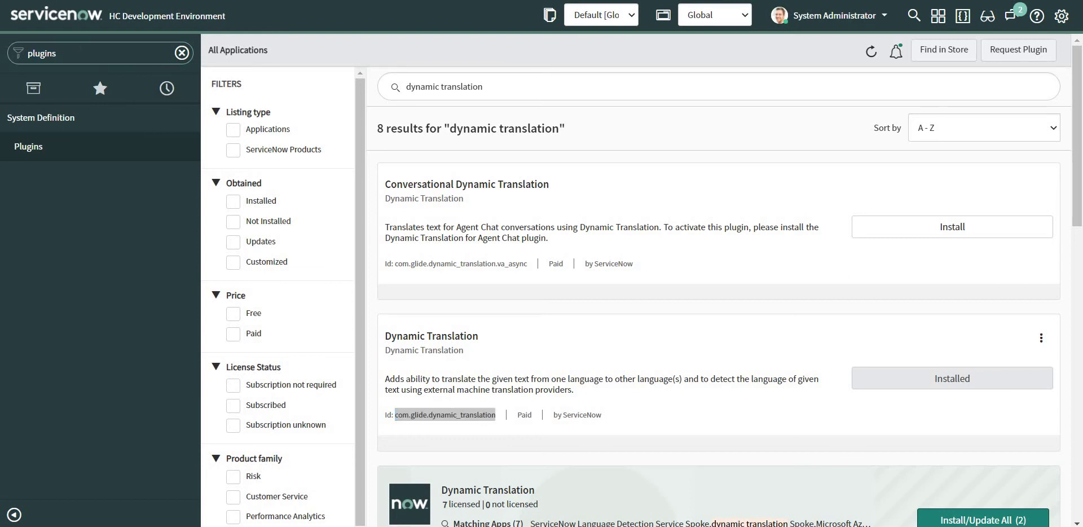
{"action": "key", "text": "BackSpace"}
{"action": "key", "text": "BackSpace"}
{"action": "key", "text": "BackSpace"}
{"action": "key", "text": "BackSpace"}
{"action": "key", "text": "BackSpace"}
{"action": "key", "text": "BackSpace"}
{"action": "key", "text": "BackSpace"}
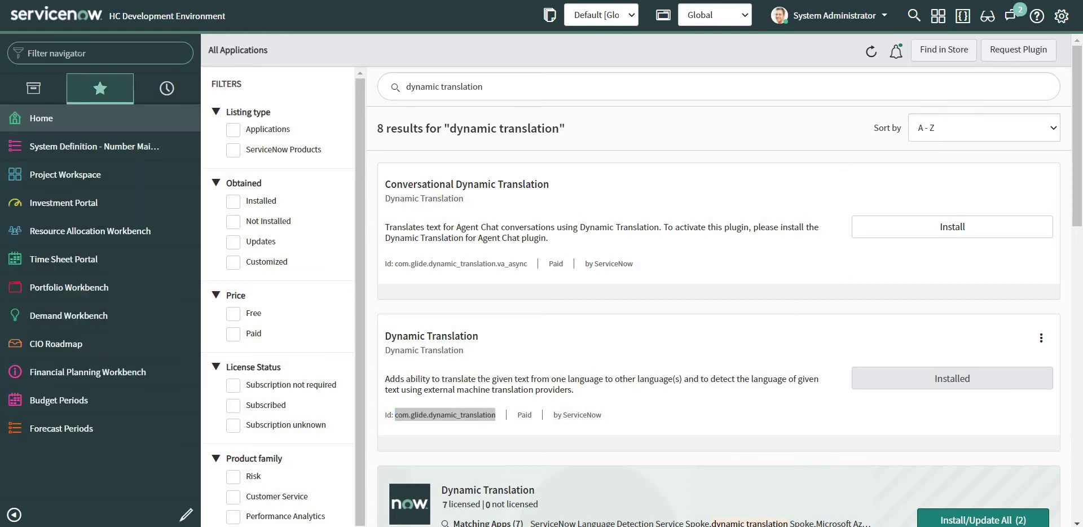
{"action": "type", "text": "cred"}
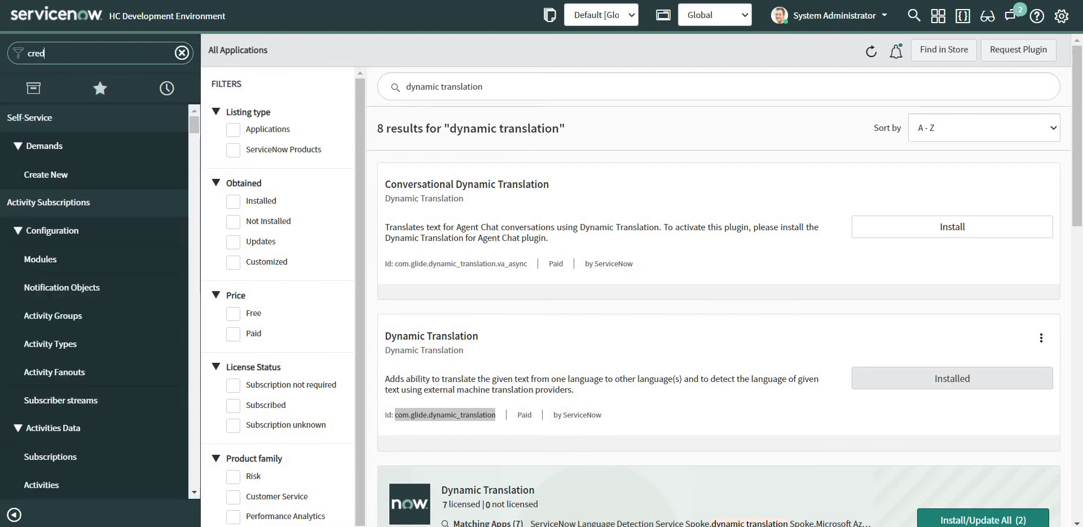
{"action": "type", "text": "enta"}
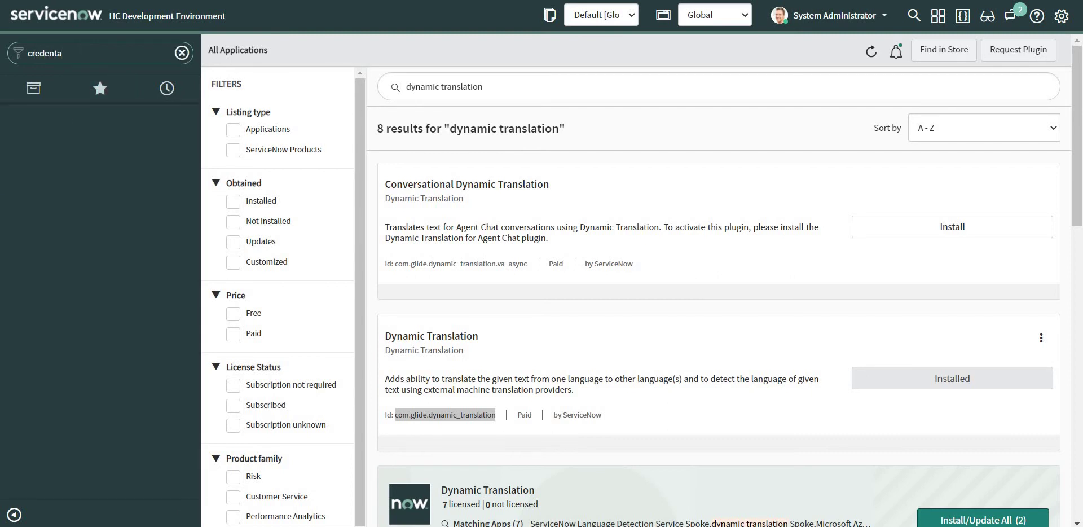
{"action": "key", "text": "BackSpace"}
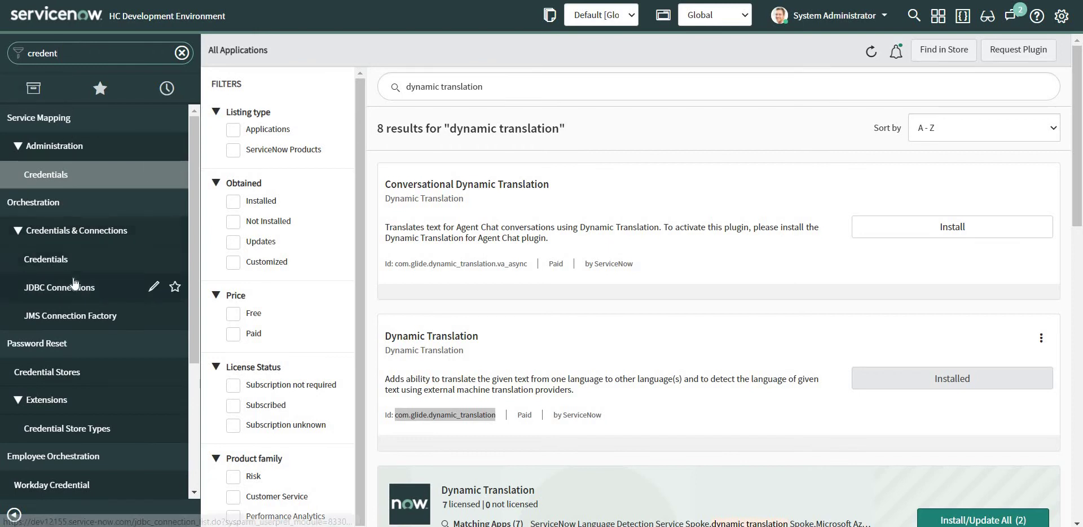
{"action": "scroll", "coordinate": [74, 284], "scroll_direction": "down", "scroll_amount": 3}
{"action": "scroll", "coordinate": [74, 284], "scroll_direction": "down", "scroll_amount": 1}
{"action": "left_click", "coordinate": [73, 400]}
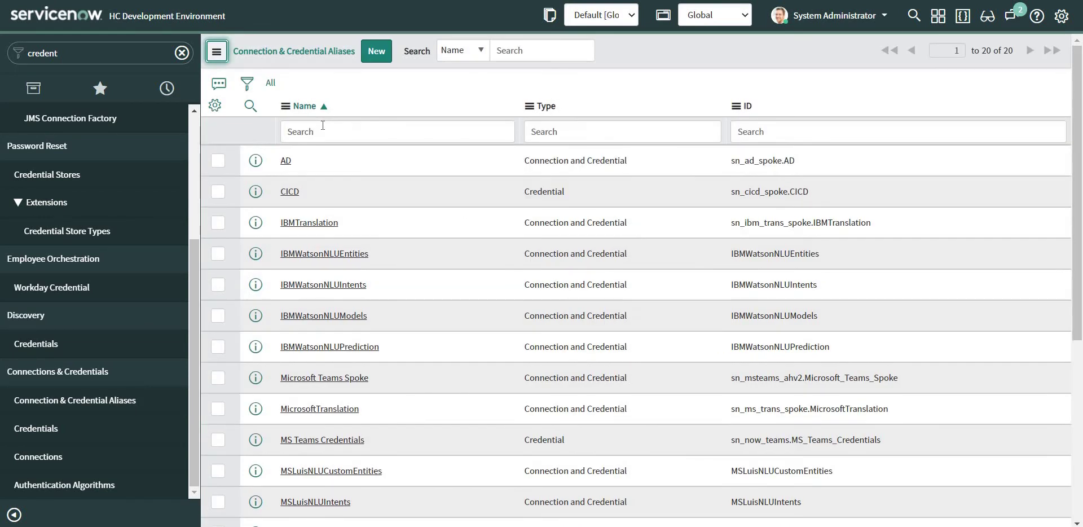
Step: Filter the aliases list by Name with *microsoft
{"action": "left_click", "coordinate": [333, 125]}
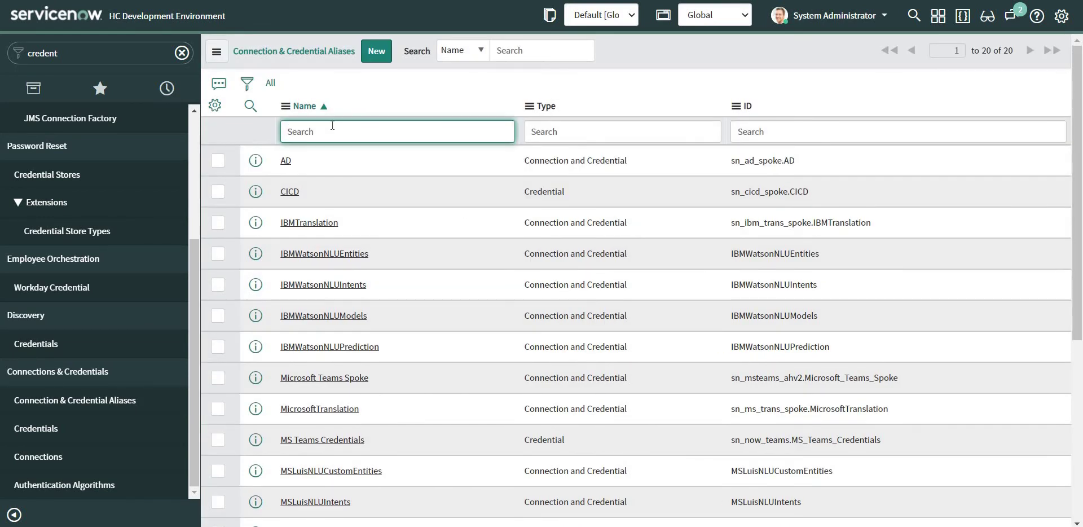
{"action": "type", "text": "*microsoft"}
{"action": "key", "text": "Return"}
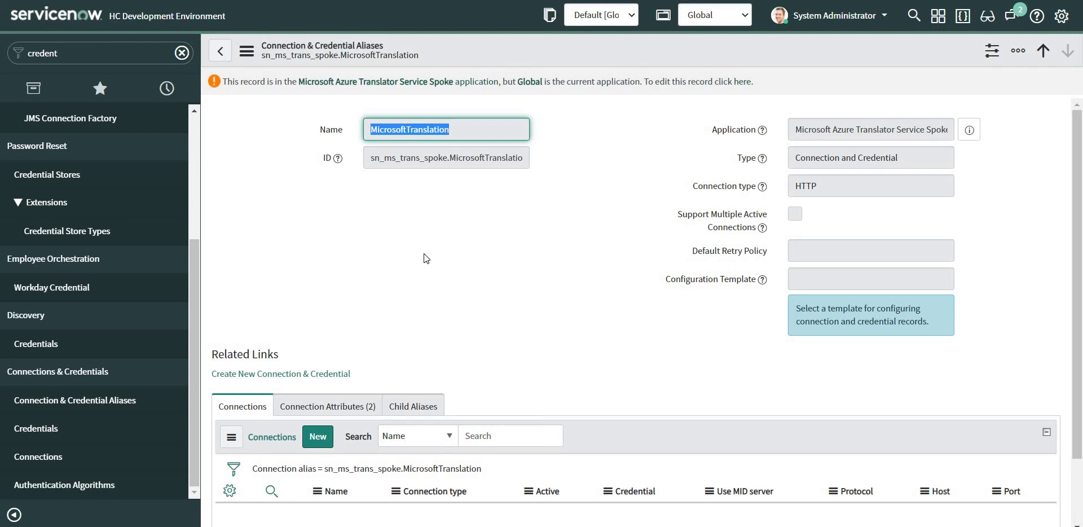
Step: Add a new connection to the alias named 'MS Translator Connection'
{"action": "scroll", "coordinate": [424, 258], "scroll_direction": "down", "scroll_amount": 2}
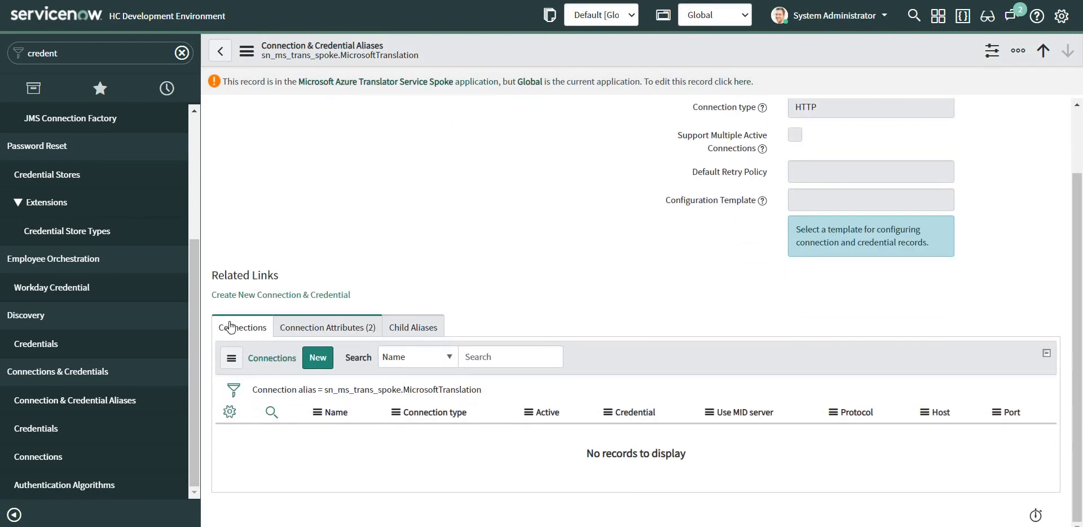
{"action": "left_click", "coordinate": [318, 357]}
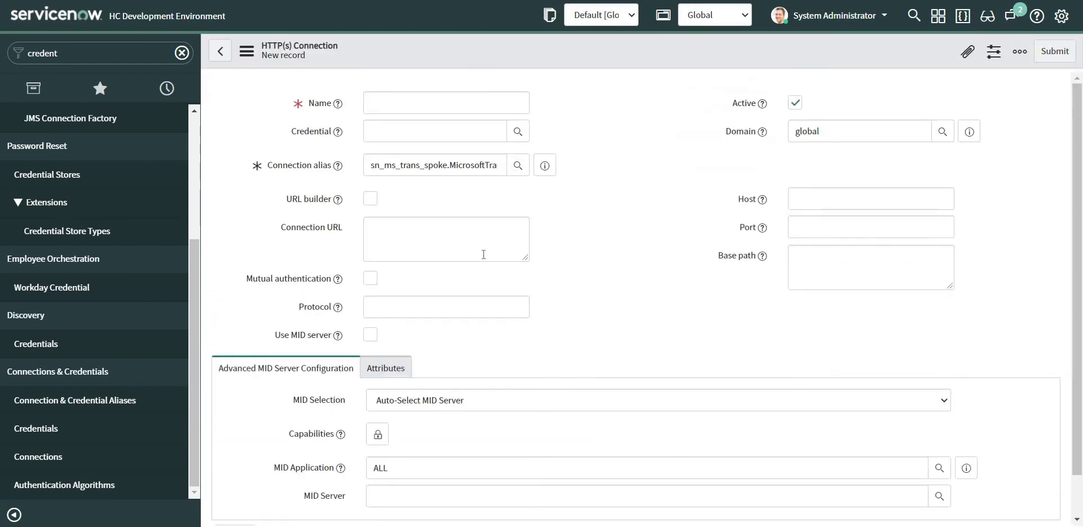
{"action": "left_click", "coordinate": [399, 102]}
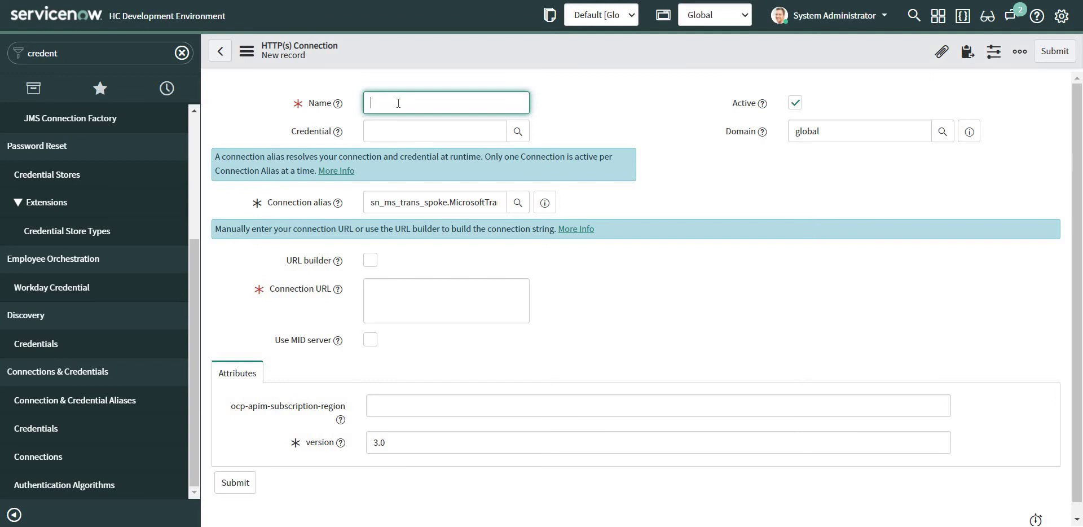
{"action": "type", "text": "MS Translator Connection"}
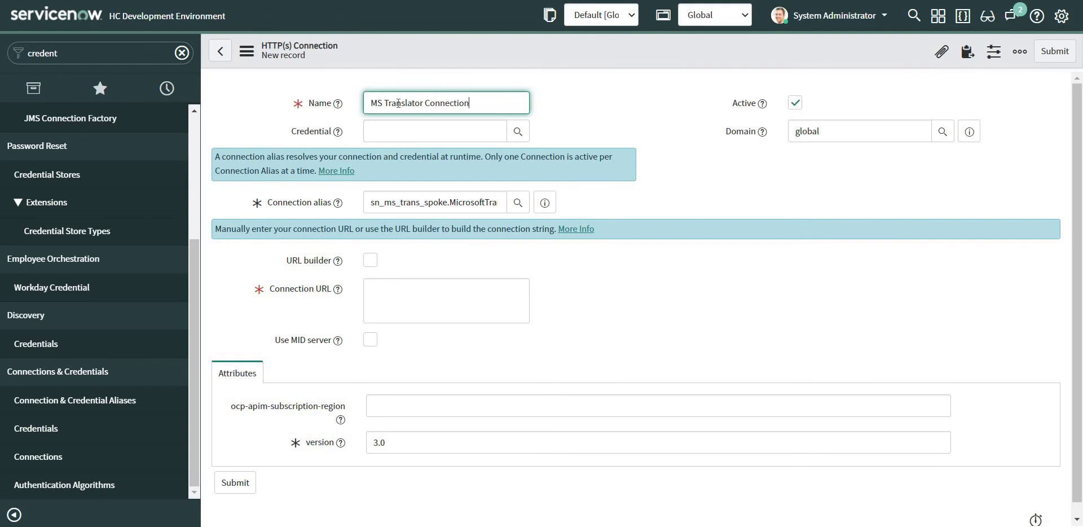
{"action": "left_click", "coordinate": [402, 286]}
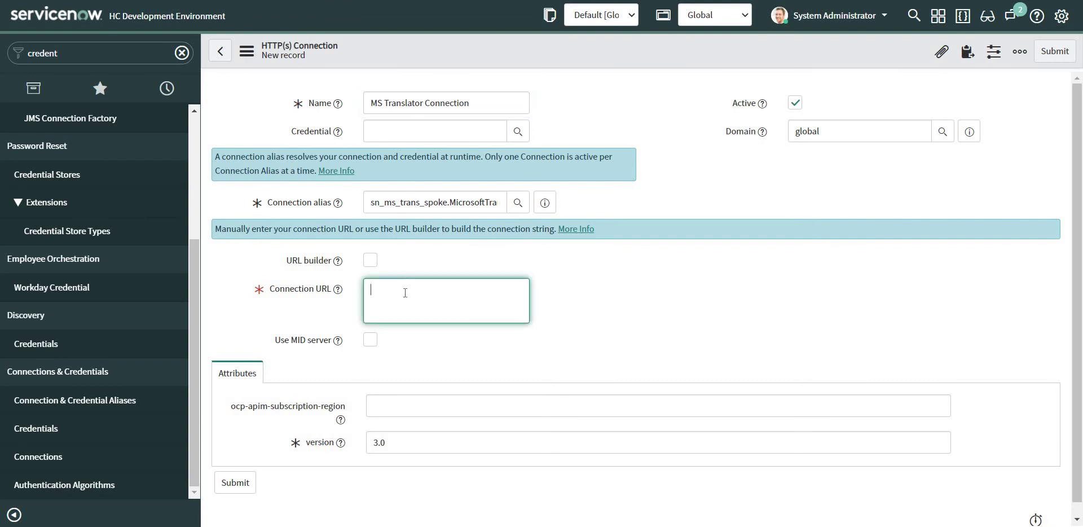
{"action": "left_click", "coordinate": [518, 133]}
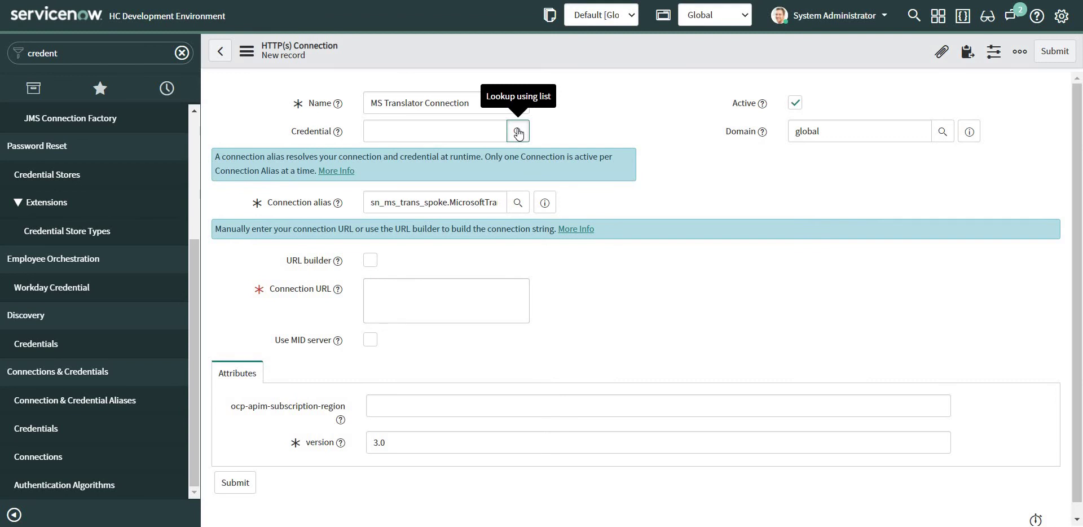
Step: Submit a new API Key credential 'MS Creds' holding the pasted translator key
{"action": "left_click", "coordinate": [517, 133]}
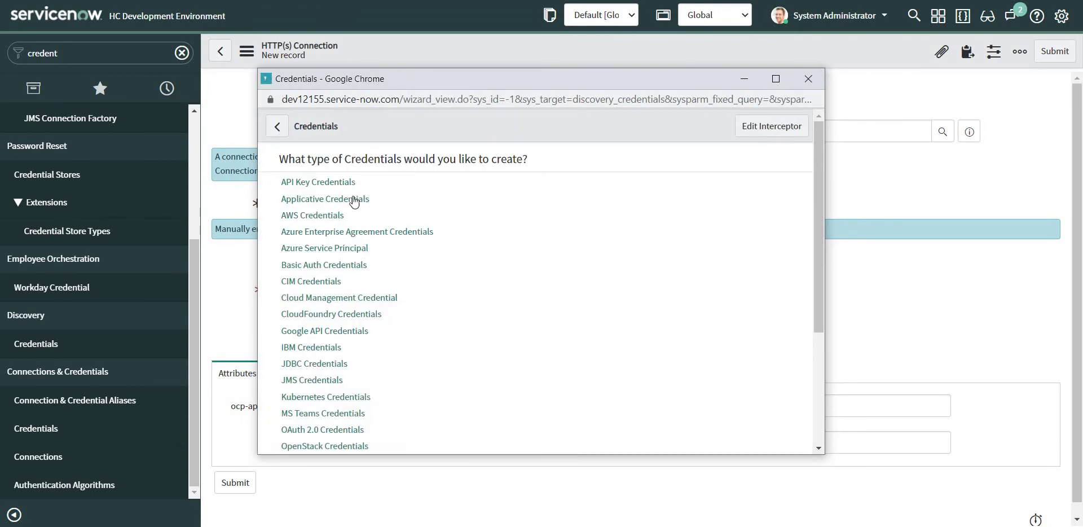
{"action": "left_click", "coordinate": [324, 183]}
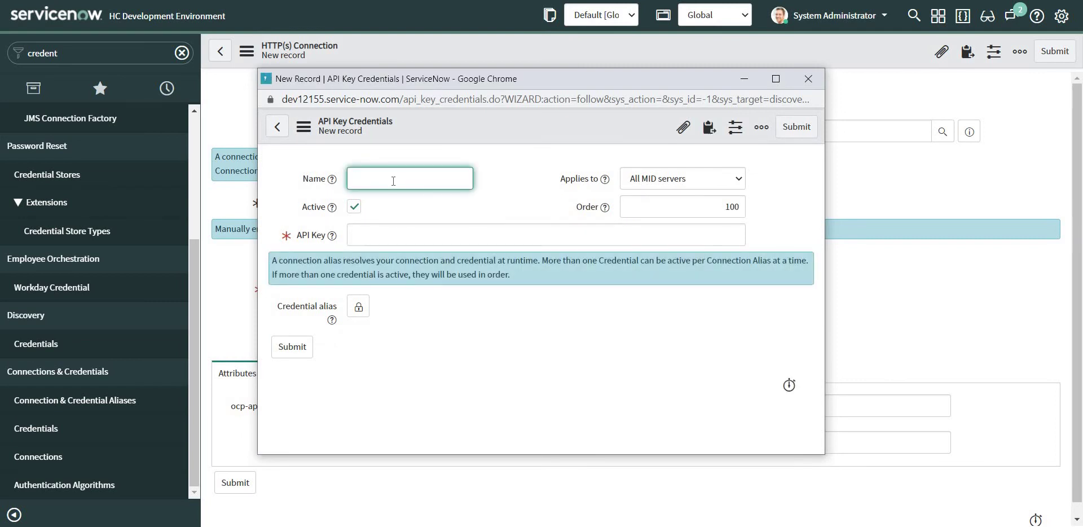
{"action": "type", "text": "MS Creds"}
{"action": "left_click", "coordinate": [377, 237]}
{"action": "key", "text": "ctrl+v"}
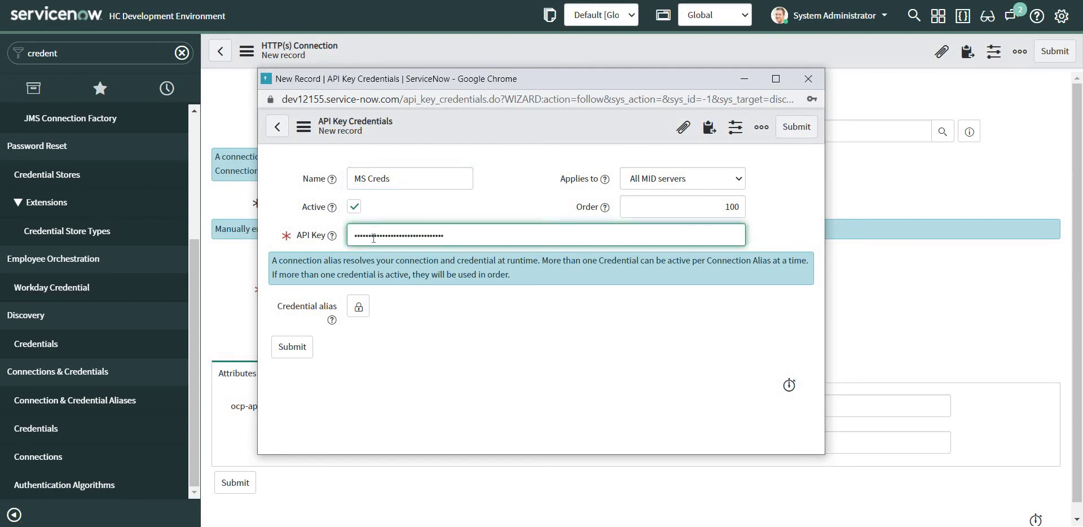
{"action": "left_click", "coordinate": [295, 346]}
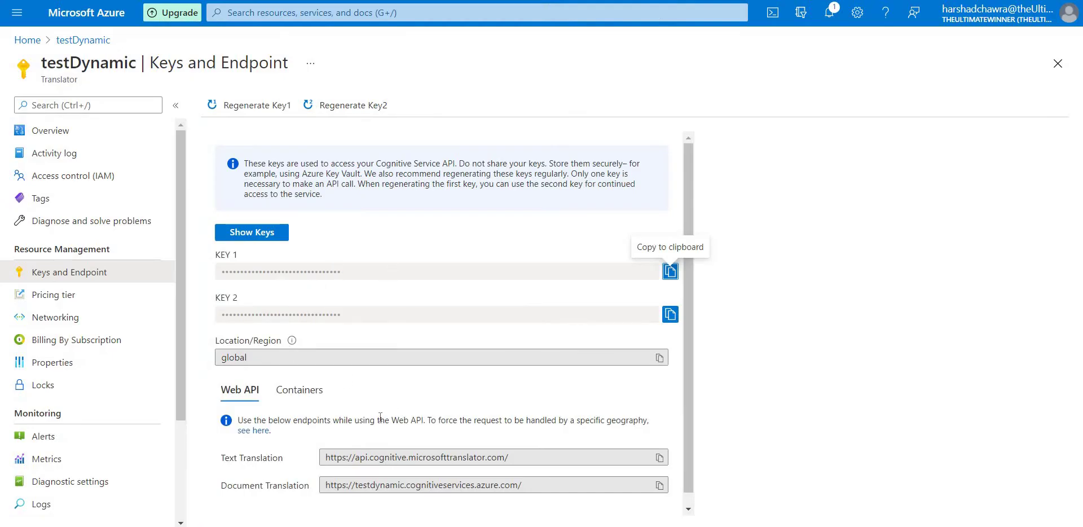
Step: Copy the Azure Text Translation endpoint and return to ServiceNow's Connection URL field
{"action": "left_click", "coordinate": [659, 458]}
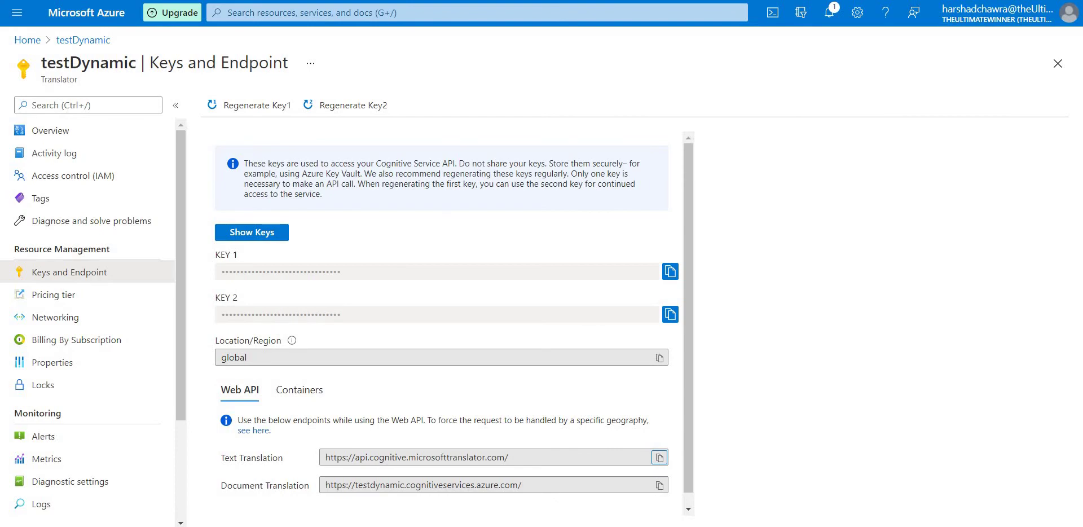
{"action": "key", "text": "alt+Tab"}
{"action": "left_click", "coordinate": [415, 290]}
{"action": "key", "text": "ctrl+v"}
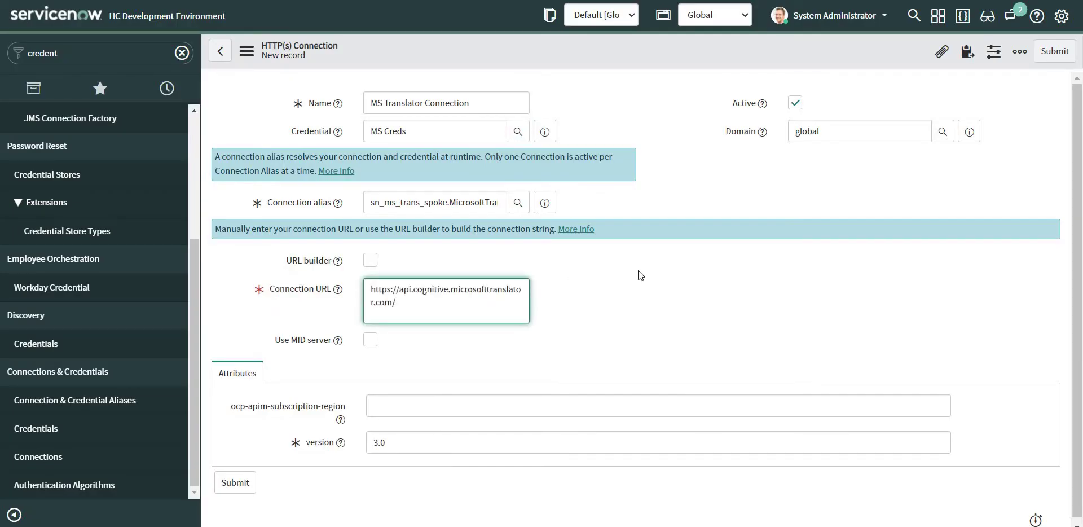
{"action": "left_click", "coordinate": [1054, 52]}
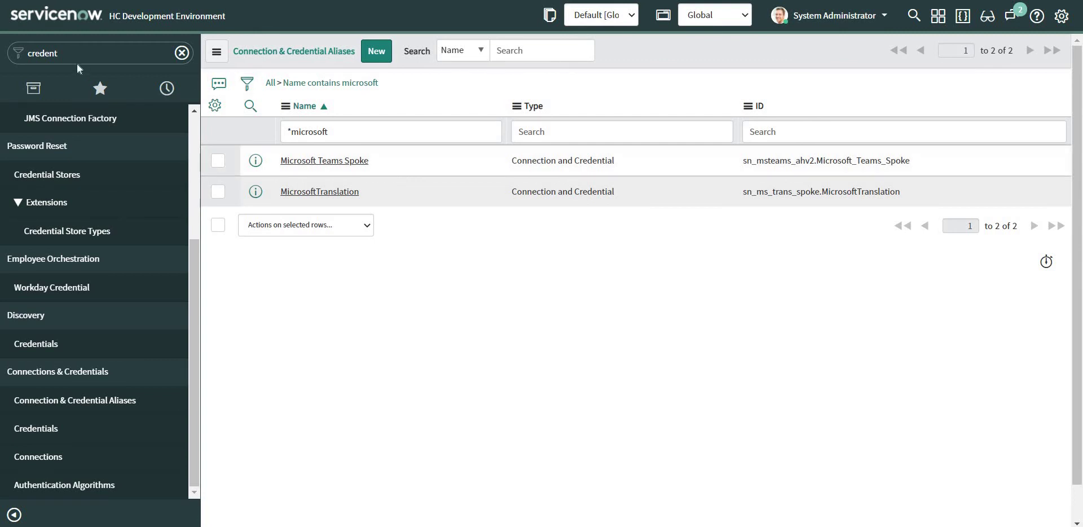
Step: Search the navigator for 'translator', open Translator Configurations, and switch to the record's application
{"action": "key", "text": "ctrl+a"}
{"action": "type", "text": "transla"}
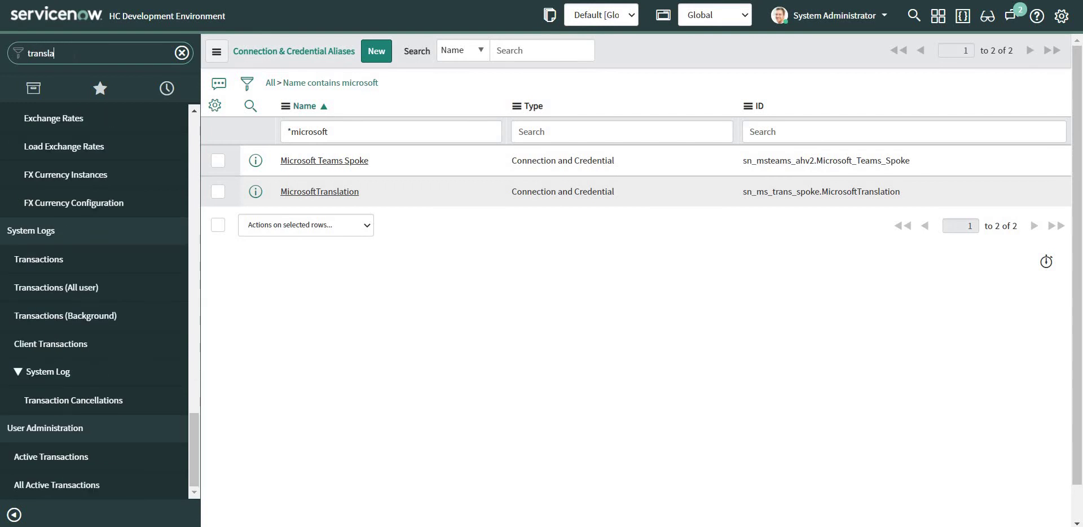
{"action": "type", "text": "tor"}
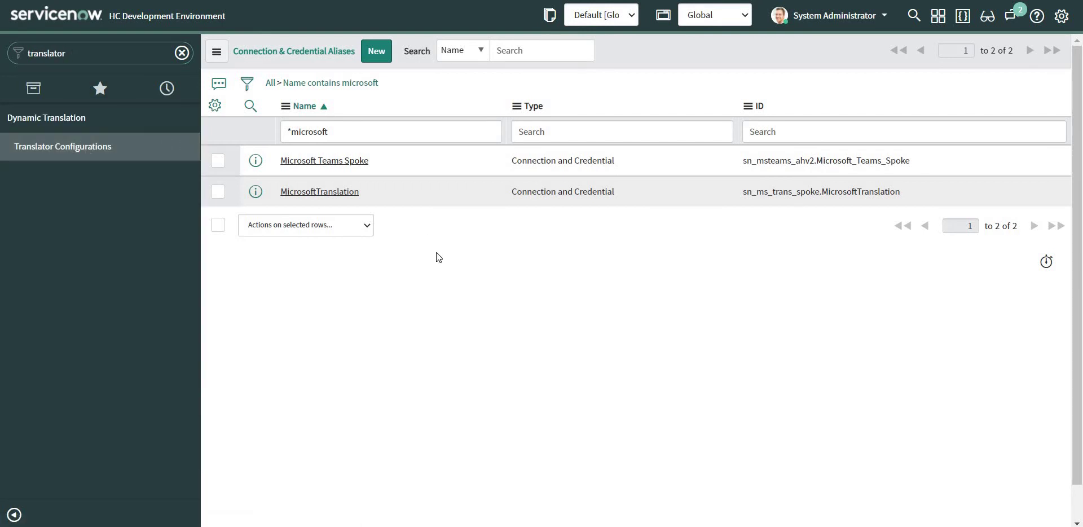
{"action": "key", "text": "alt+Left"}
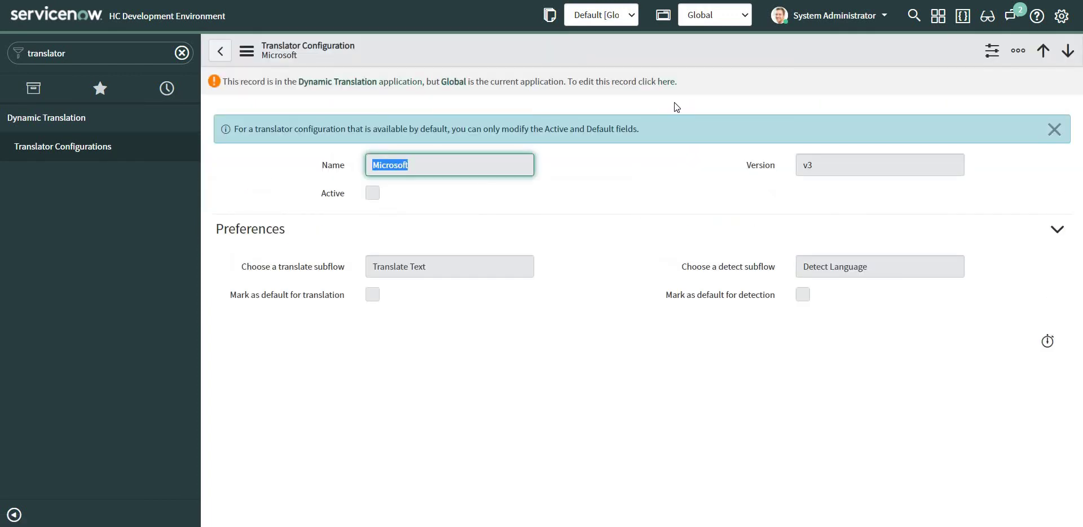
{"action": "left_click", "coordinate": [666, 81]}
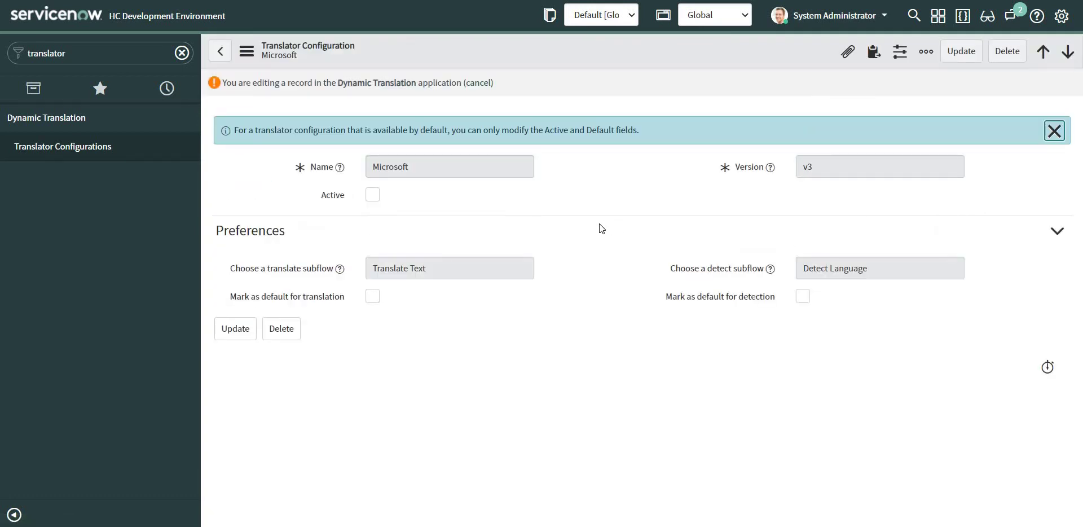
Step: Mark the Microsoft translator Active and default for translation and detection, then update it
{"action": "left_click", "coordinate": [372, 195]}
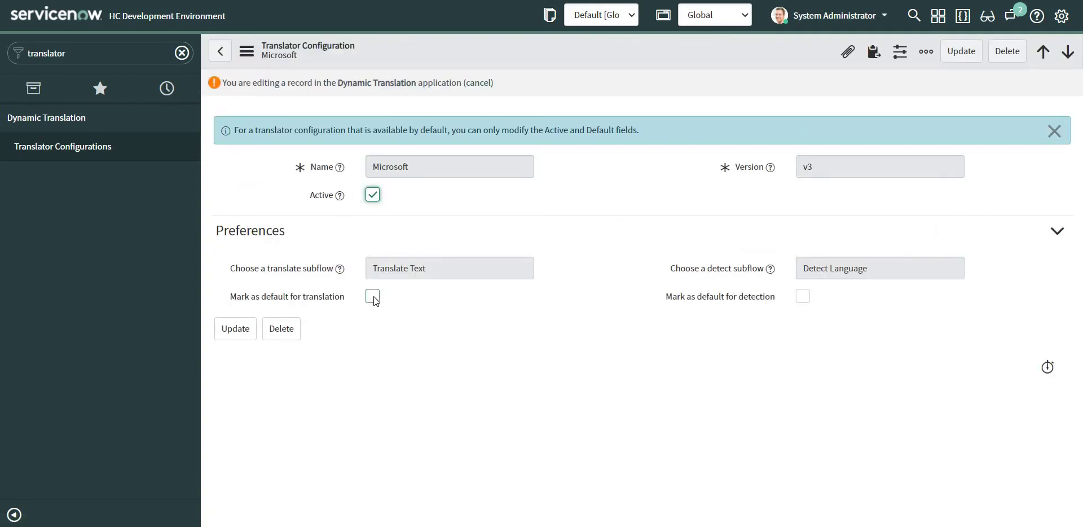
{"action": "left_click", "coordinate": [372, 296]}
{"action": "left_click", "coordinate": [803, 297]}
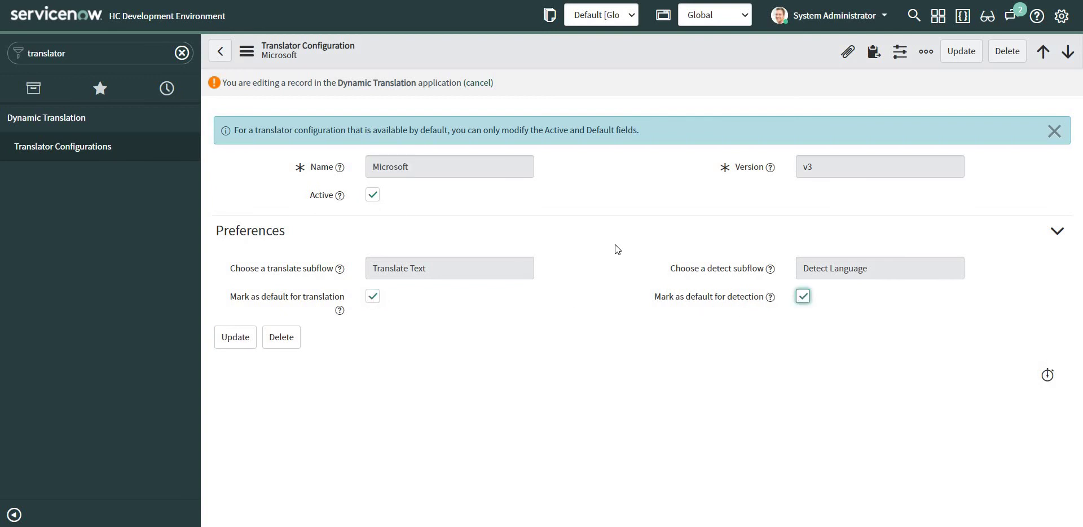
{"action": "left_click", "coordinate": [235, 337]}
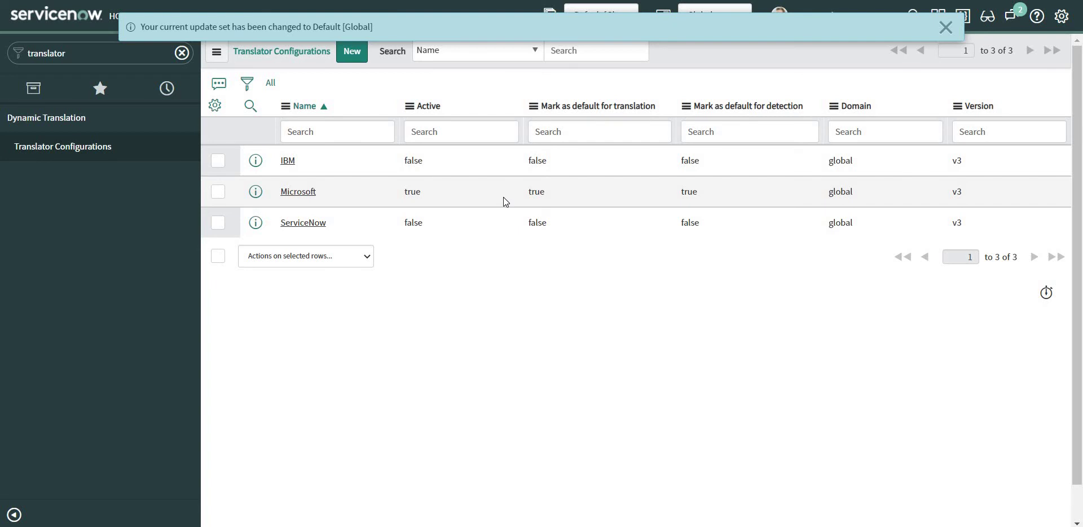
Step: Enter incident.list in the filter navigator, correcting the 'inicdent' typo, to show the Incidents list
{"action": "double_click", "coordinate": [47, 53]}
{"action": "type", "text": "in"}
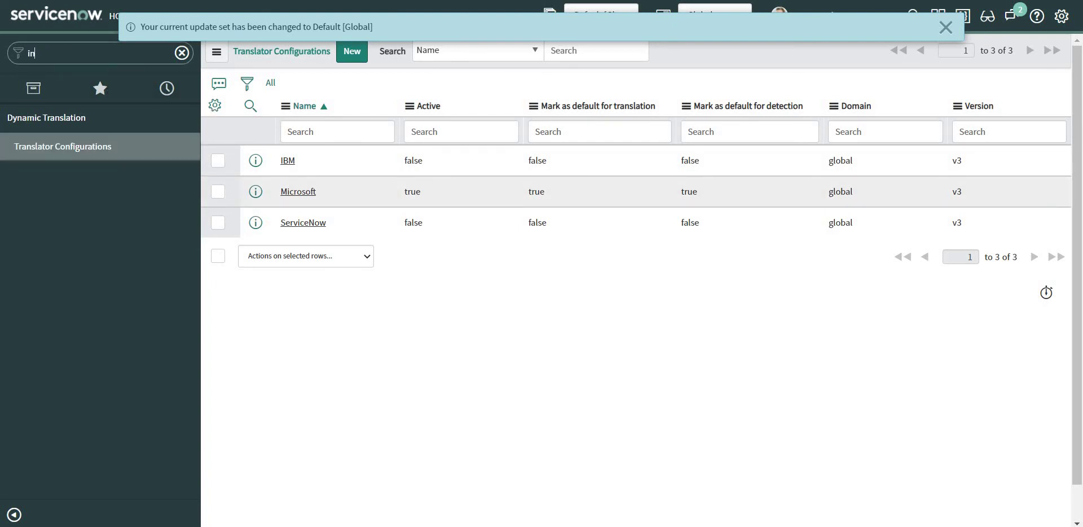
{"action": "type", "text": "icdent"}
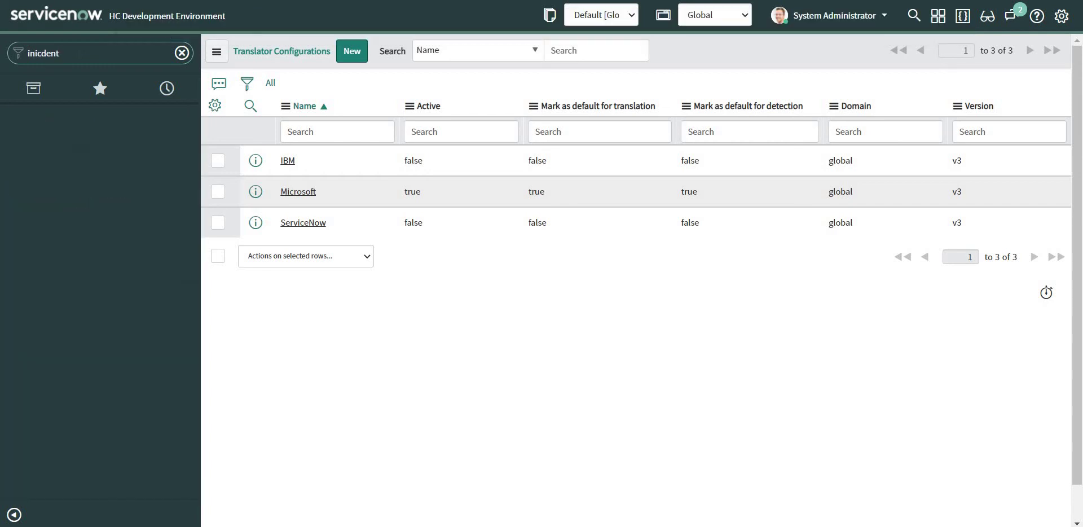
{"action": "type", "text": ".list"}
{"action": "left_click", "coordinate": [40, 53]}
{"action": "key", "text": "BackSpace"}
{"action": "key", "text": "BackSpace"}
{"action": "type", "text": "ci"}
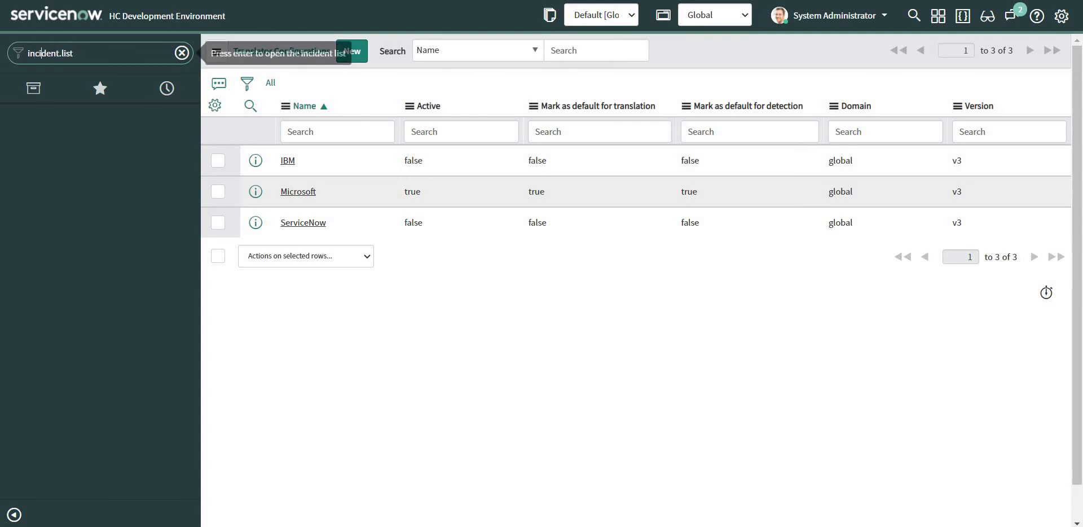
{"action": "left_click", "coordinate": [182, 52]}
{"action": "left_click", "coordinate": [100, 88]}
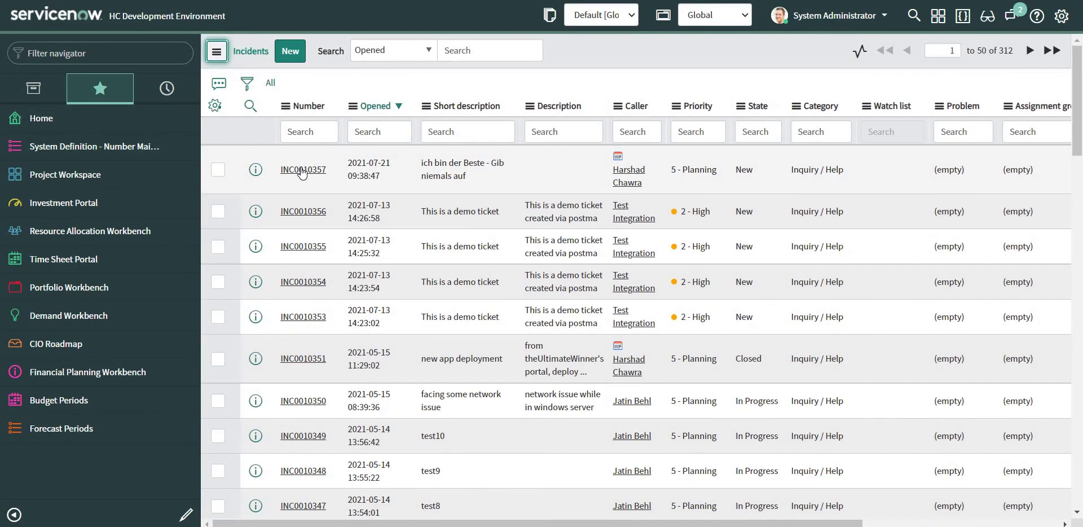
{"action": "left_click", "coordinate": [302, 170]}
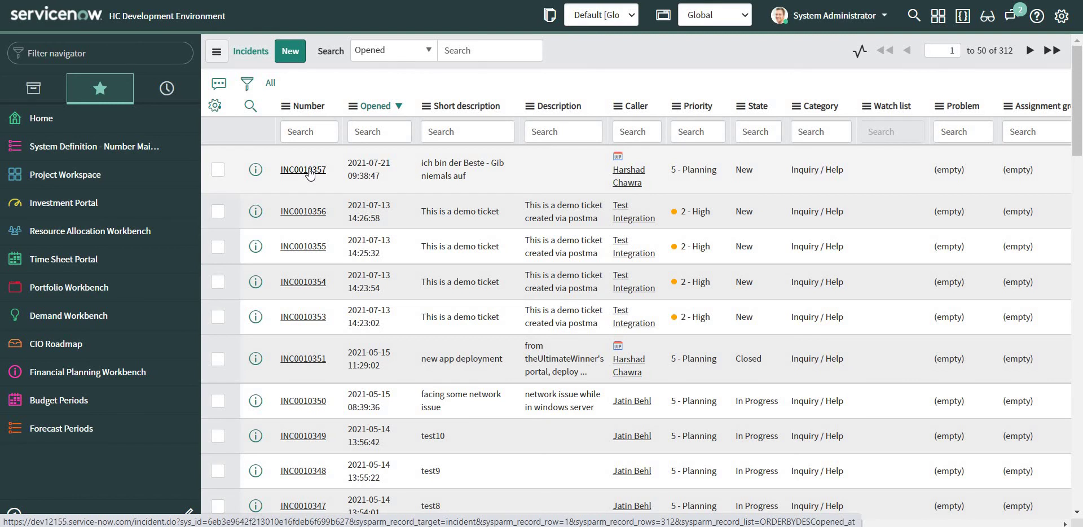
Step: Open incident INC0010357 and choose Configure Dictionary on its Short description field
{"action": "left_click", "coordinate": [472, 191]}
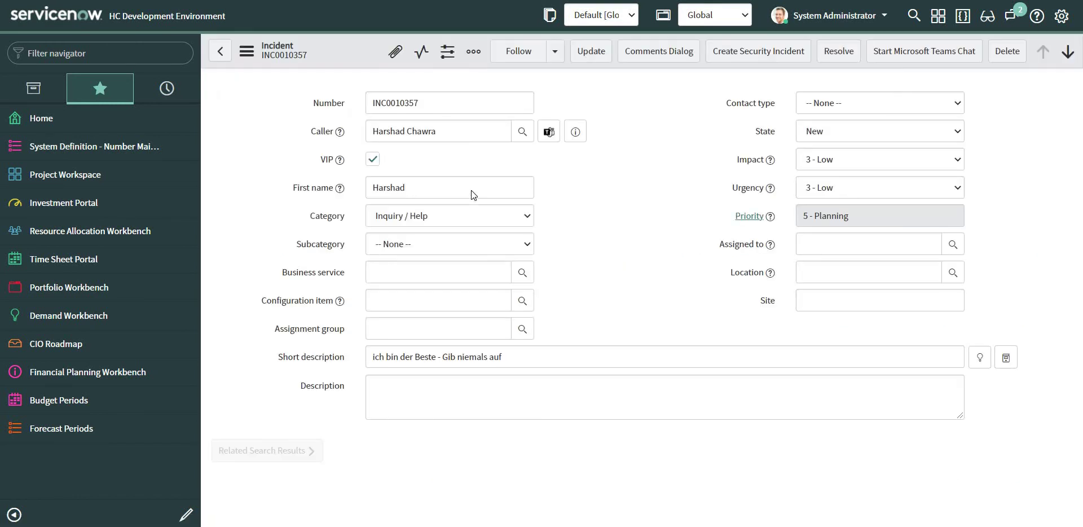
{"action": "scroll", "coordinate": [580, 241], "scroll_direction": "down", "scroll_amount": 2}
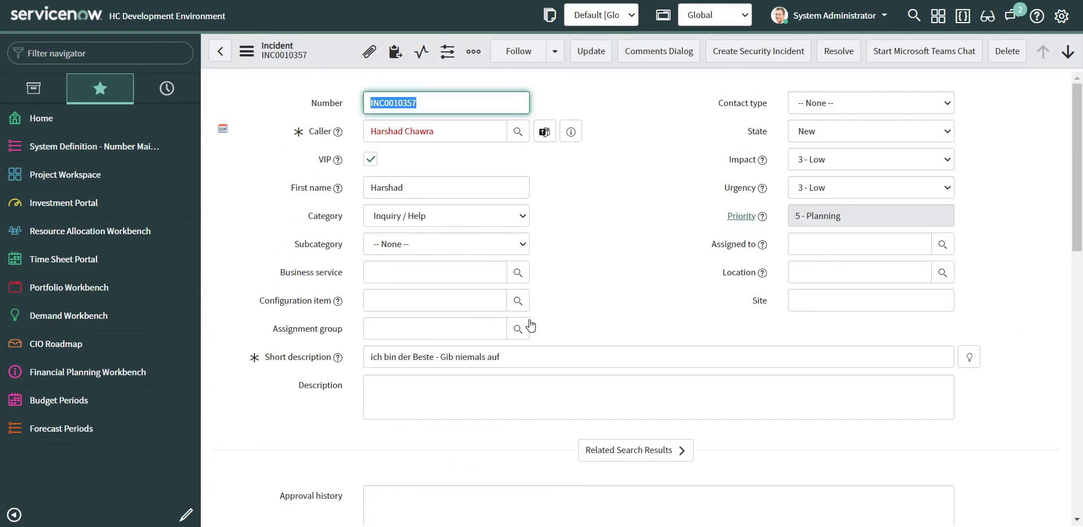
{"action": "scroll", "coordinate": [532, 317], "scroll_direction": "down", "scroll_amount": 1}
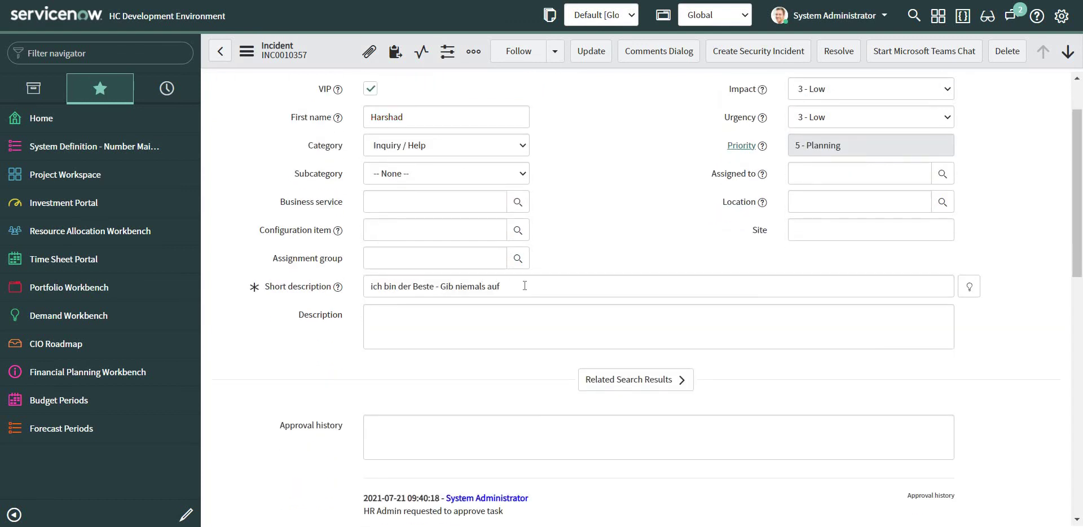
{"action": "left_click_drag", "start_coordinate": [510, 288], "coordinate": [363, 290]}
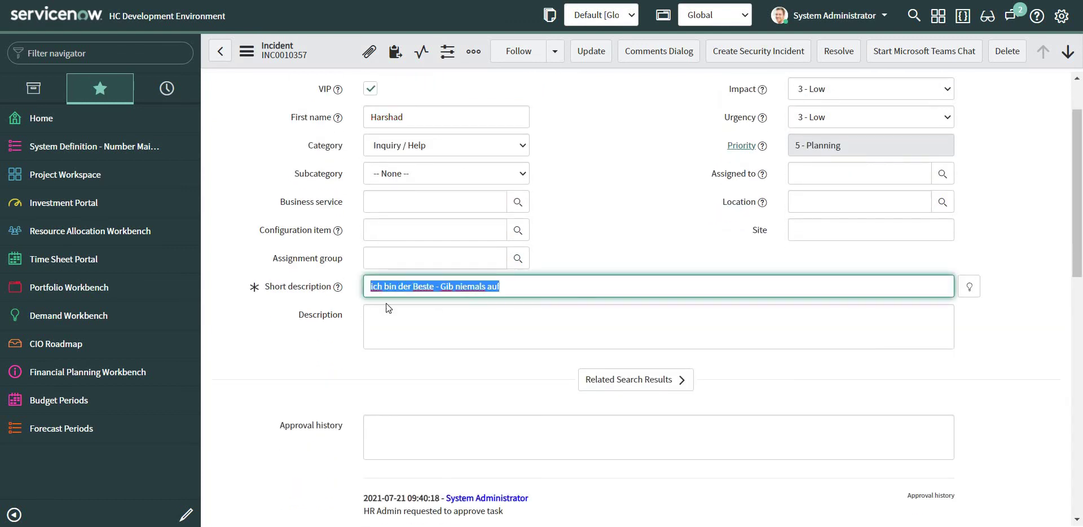
{"action": "right_click", "coordinate": [305, 290]}
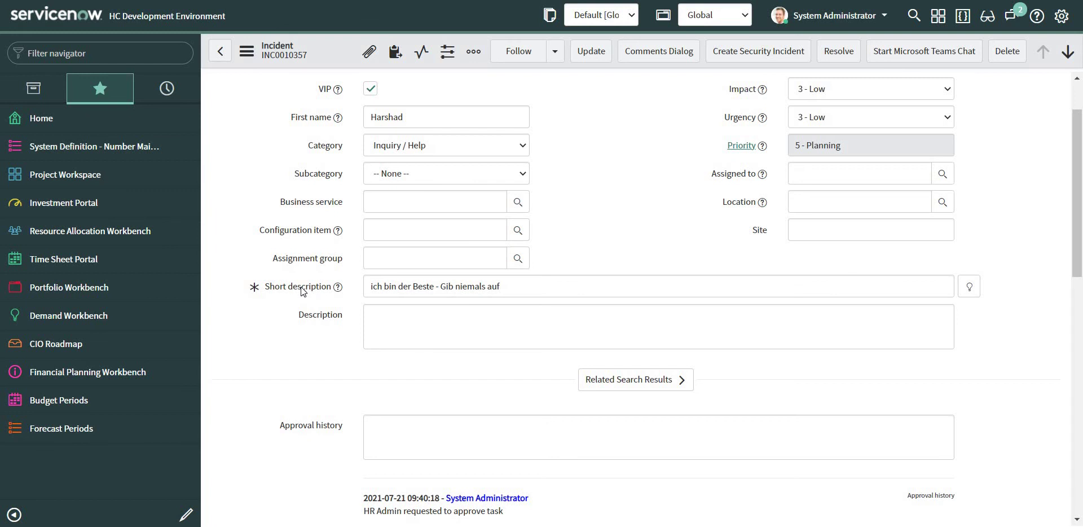
{"action": "left_click", "coordinate": [599, 264]}
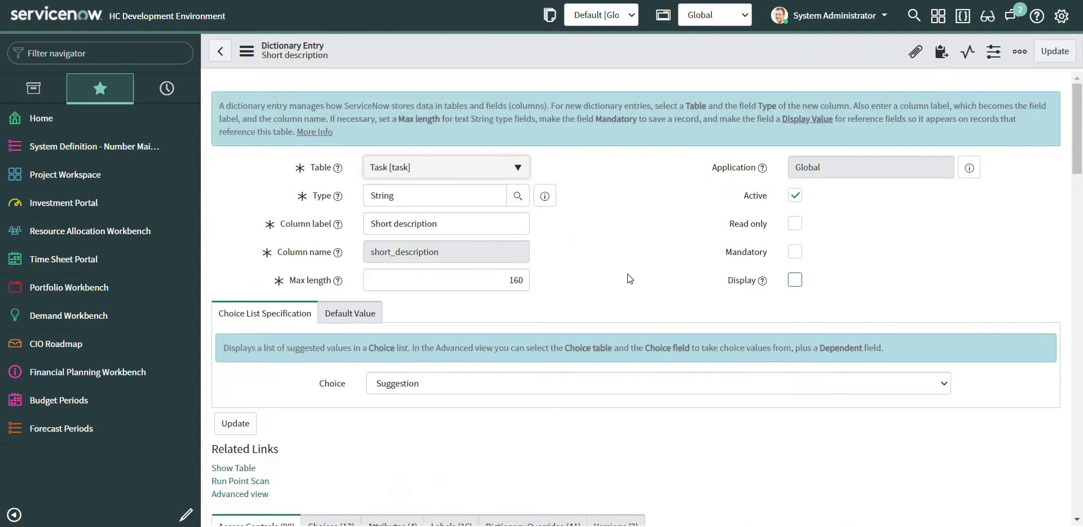
Step: Add a new attribute Dynamic Translation Enabled with value true to Short description and submit
{"action": "scroll", "coordinate": [557, 280], "scroll_direction": "down", "scroll_amount": 5}
{"action": "left_click", "coordinate": [388, 245]}
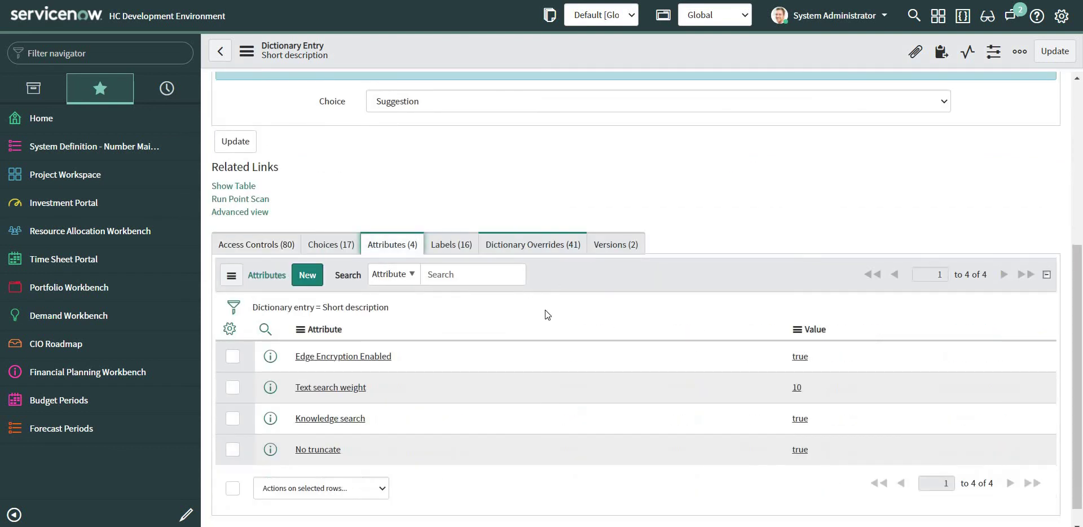
{"action": "scroll", "coordinate": [516, 320], "scroll_direction": "down", "scroll_amount": 1}
{"action": "left_click", "coordinate": [307, 254]}
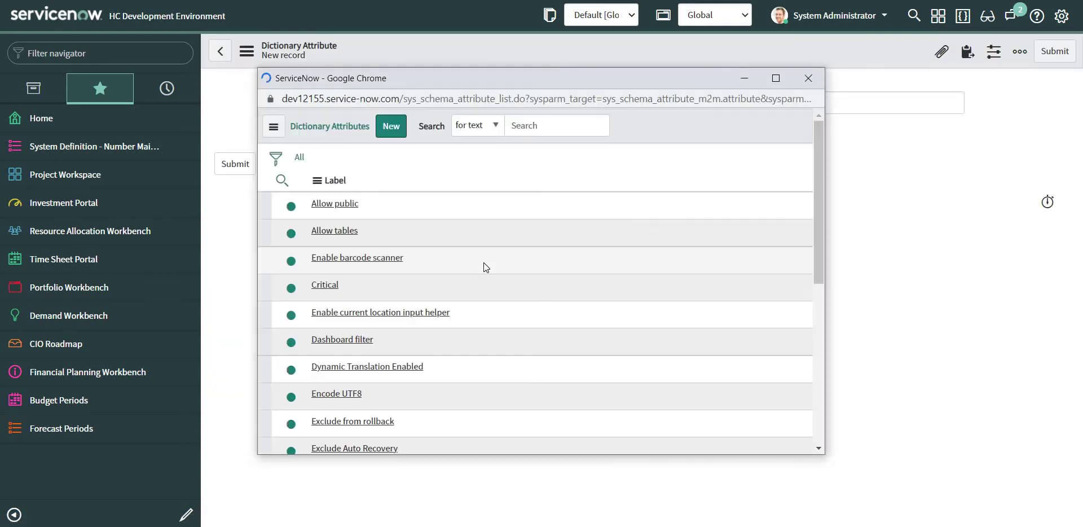
{"action": "scroll", "coordinate": [477, 323], "scroll_direction": "down", "scroll_amount": 1}
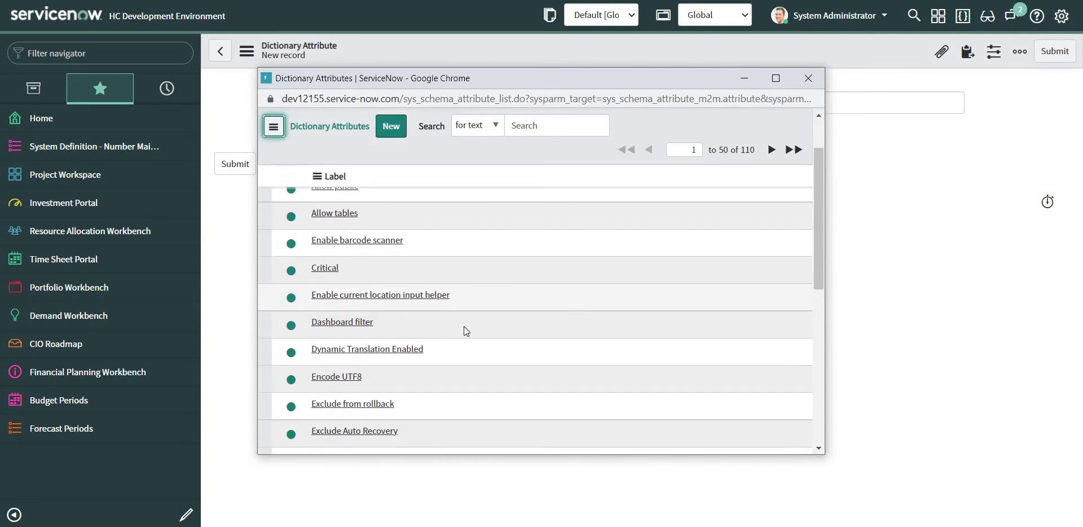
{"action": "left_click", "coordinate": [383, 346]}
{"action": "left_click", "coordinate": [838, 104]}
{"action": "type", "text": "true"}
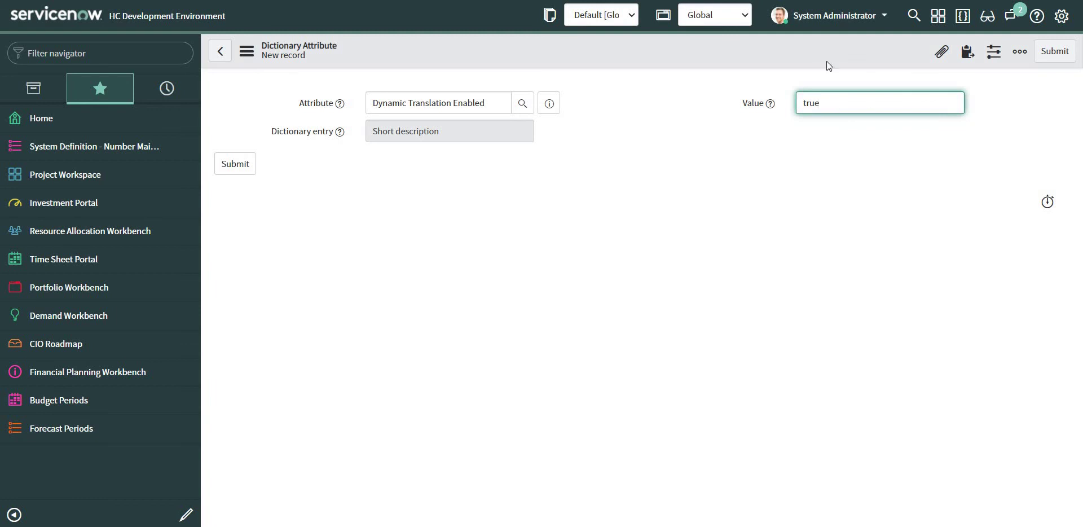
{"action": "left_click", "coordinate": [235, 164]}
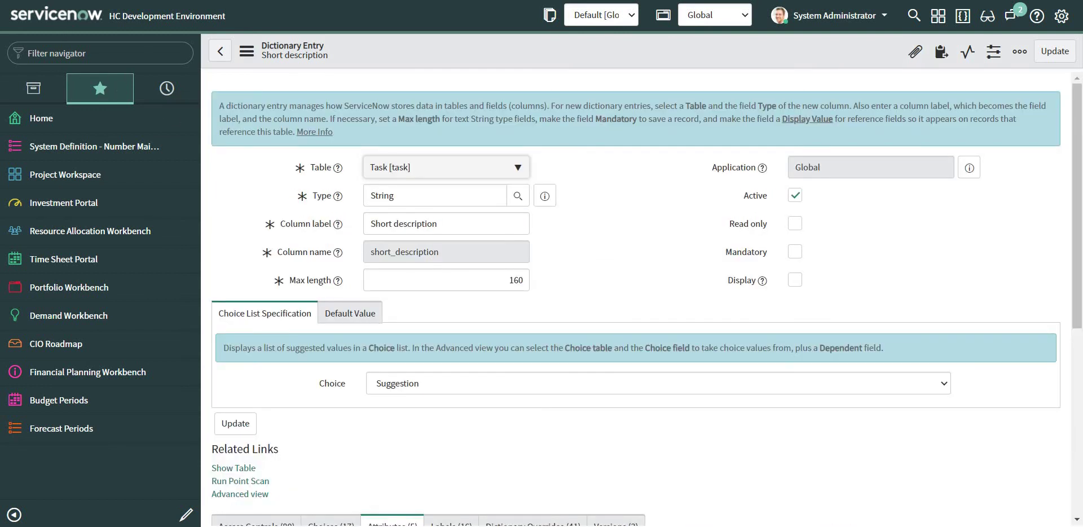
Step: Go to incident.list and open incident INC0010357 to its Short description
{"action": "type", "text": "inc"}
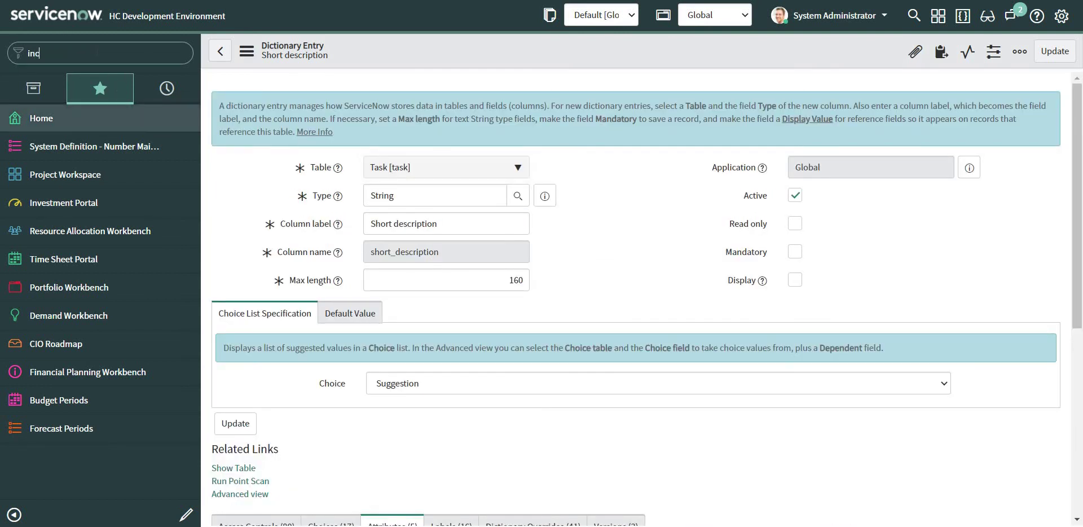
{"action": "type", "text": "ident.list"}
{"action": "key", "text": "Return"}
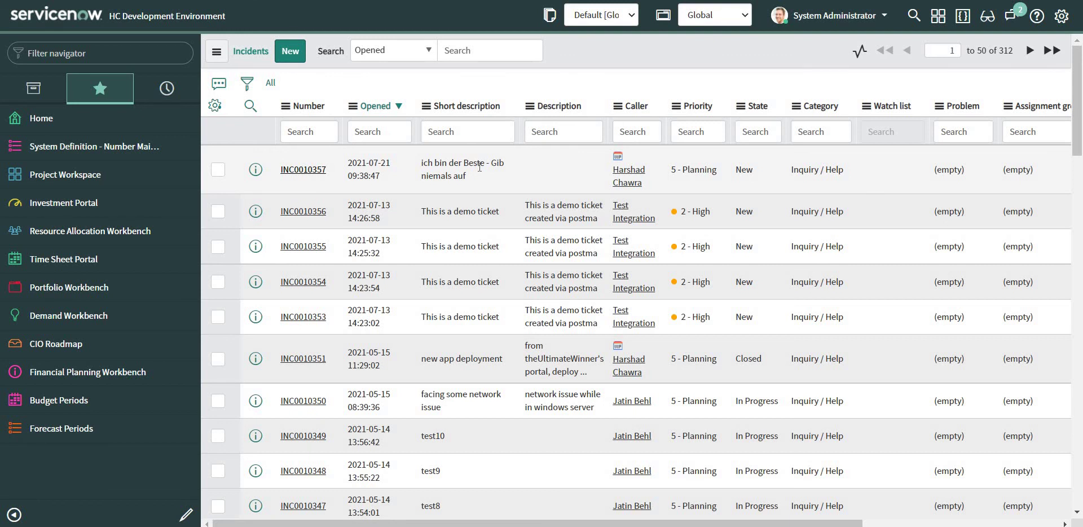
{"action": "left_click", "coordinate": [480, 167]}
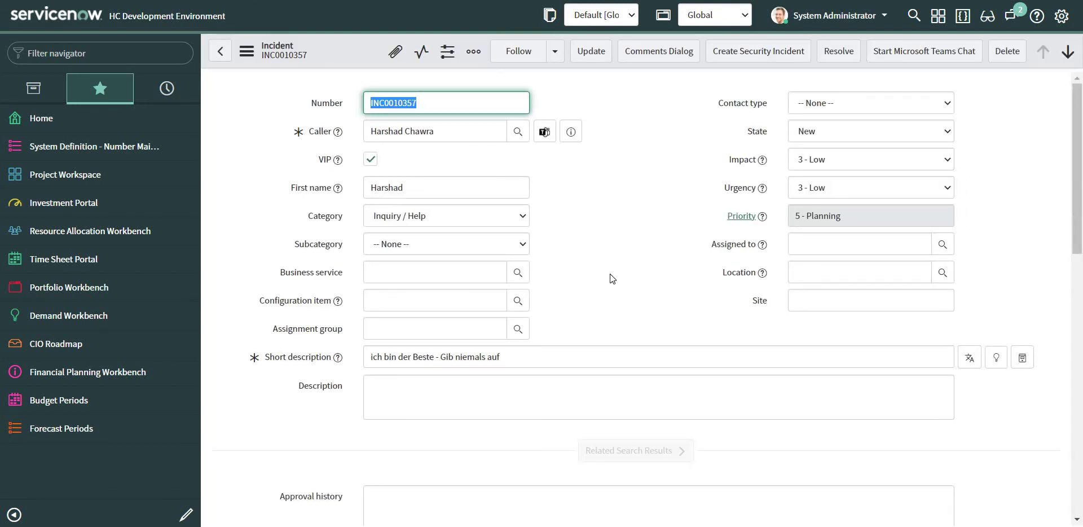
{"action": "scroll", "coordinate": [588, 244], "scroll_direction": "down", "scroll_amount": 1}
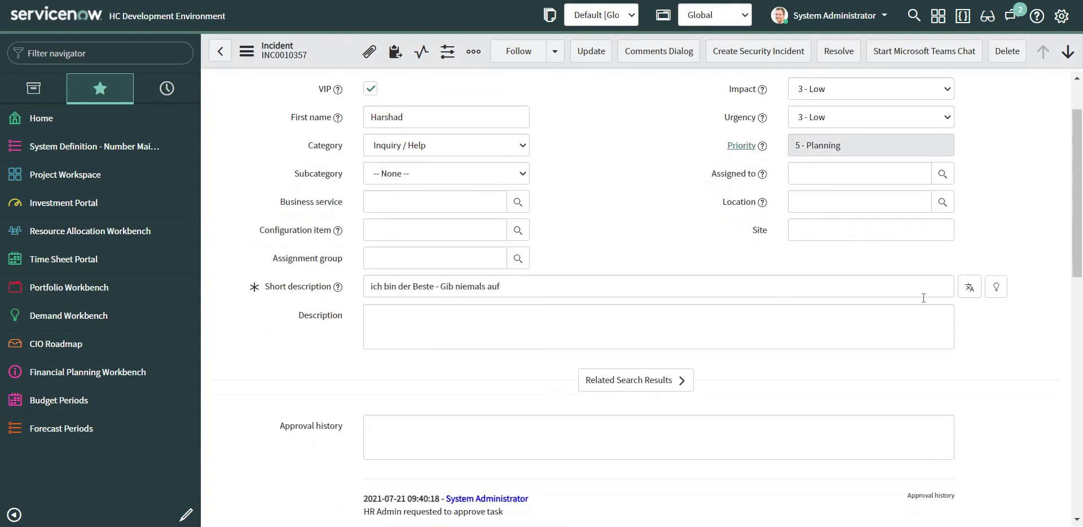
Step: Request an English translation of the short description 'ich bin der Beste - Gib niemals auf'
{"action": "left_click", "coordinate": [970, 289]}
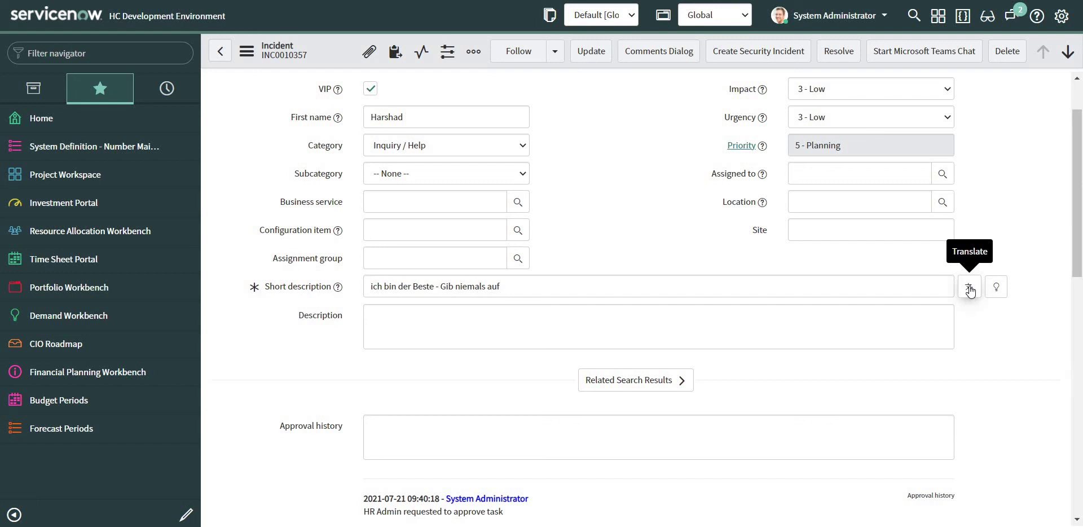
{"action": "left_click", "coordinate": [970, 290]}
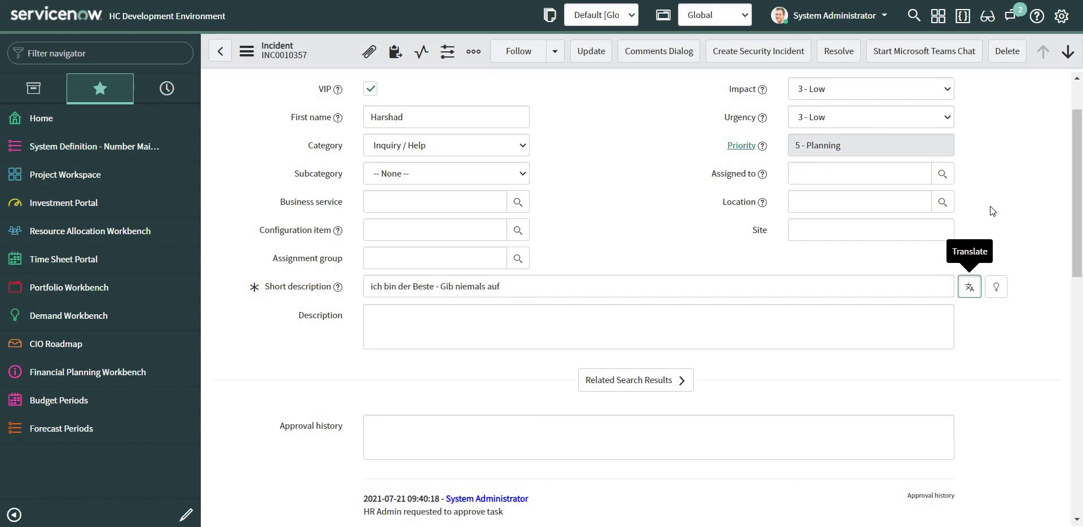